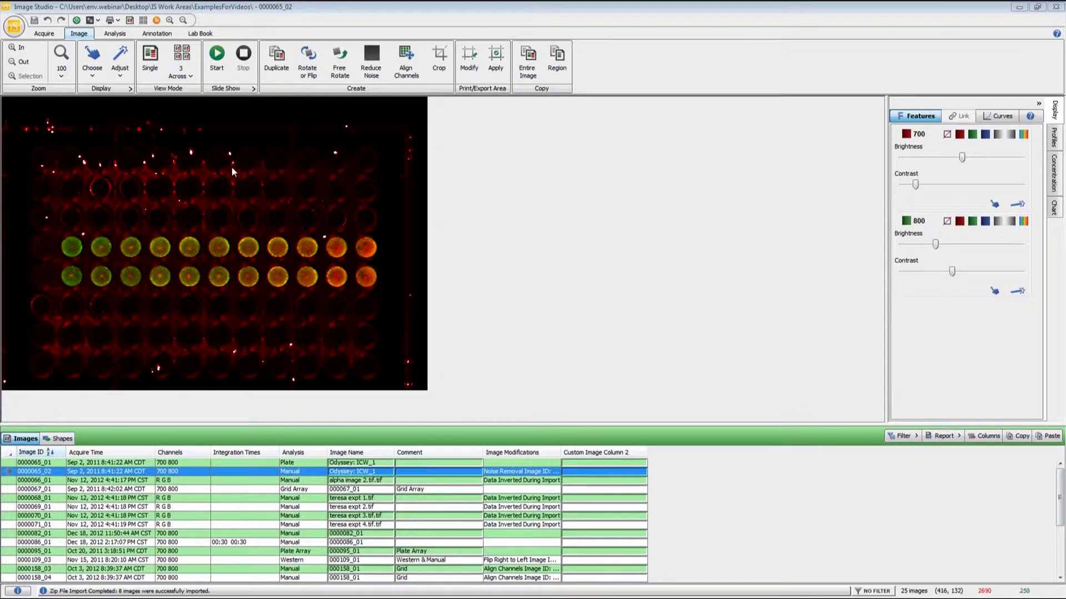
Change the analysis type of the plate image to In-Cell Western
{"action": "left_click", "coordinate": [116, 35]}
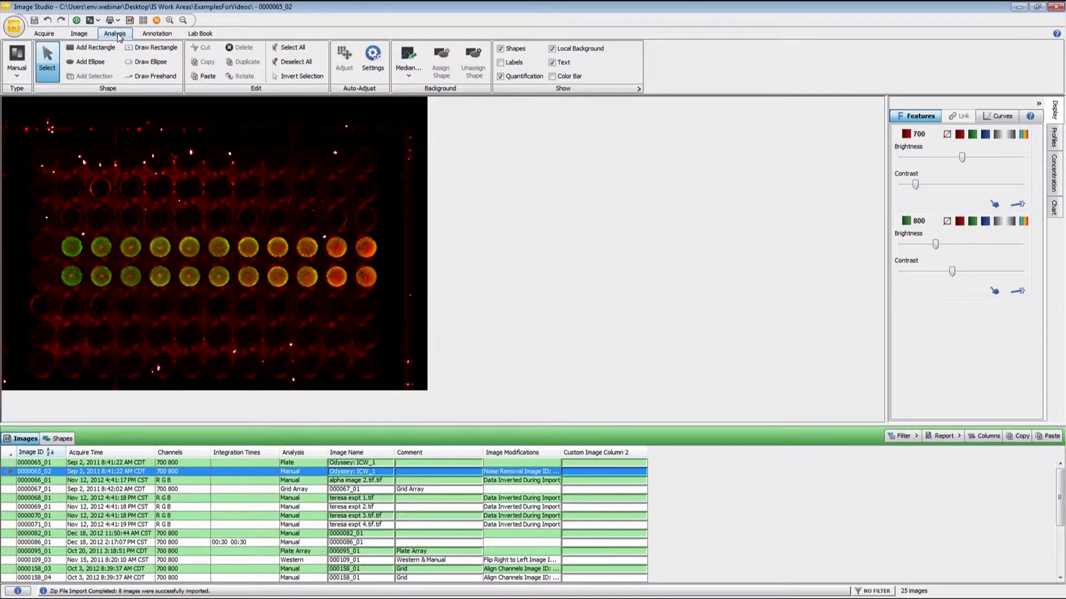
{"action": "left_click", "coordinate": [17, 75]}
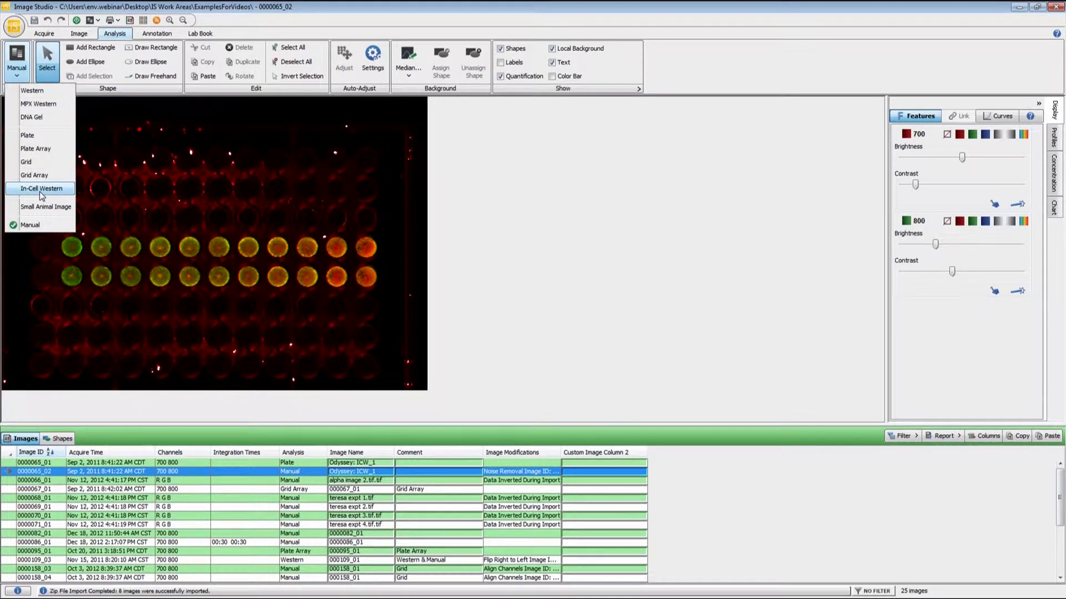
{"action": "left_click", "coordinate": [38, 194]}
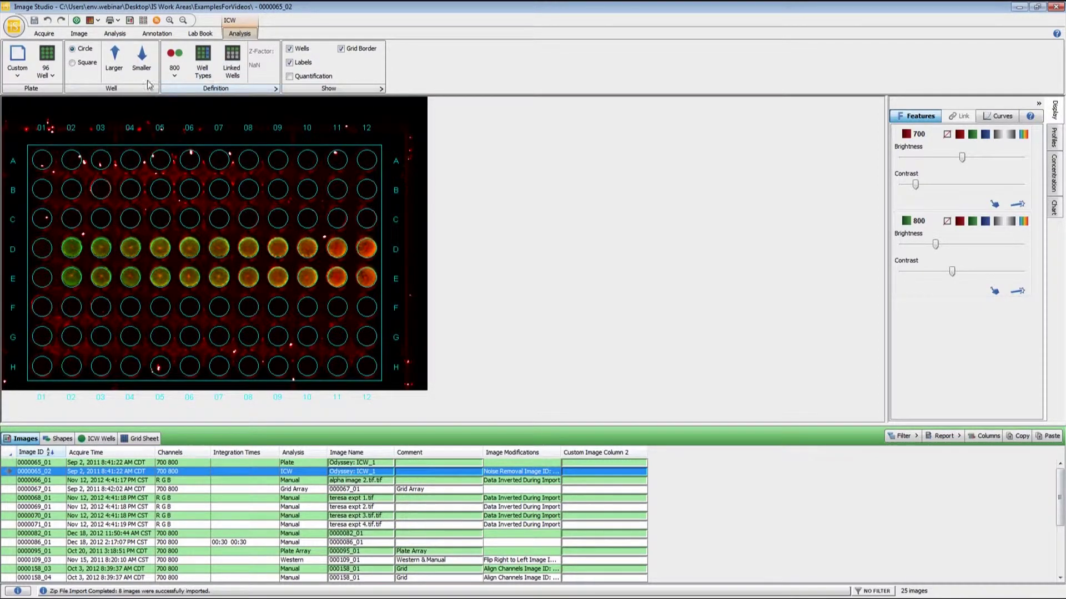
Try the 24 Well plate format on the image and return the format to 96 Well
{"action": "left_click", "coordinate": [45, 74]}
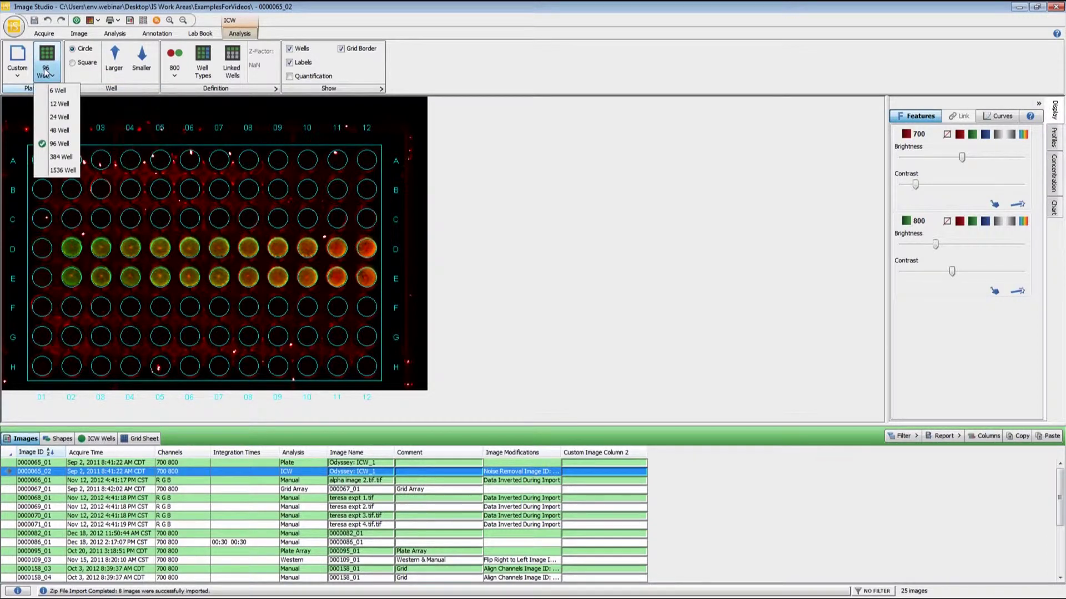
{"action": "left_click", "coordinate": [65, 117]}
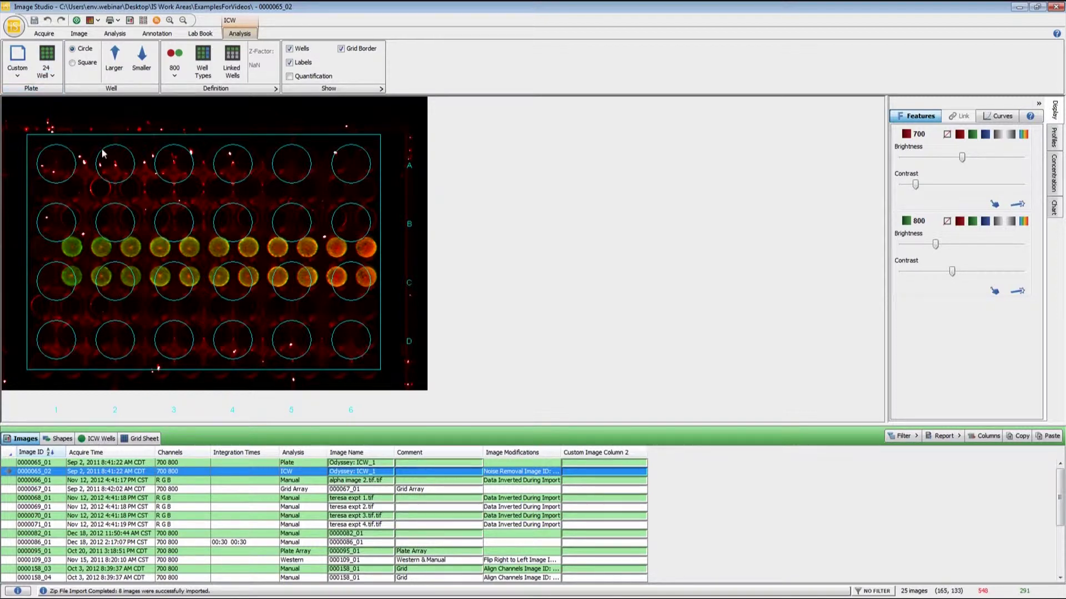
{"action": "left_click", "coordinate": [46, 70]}
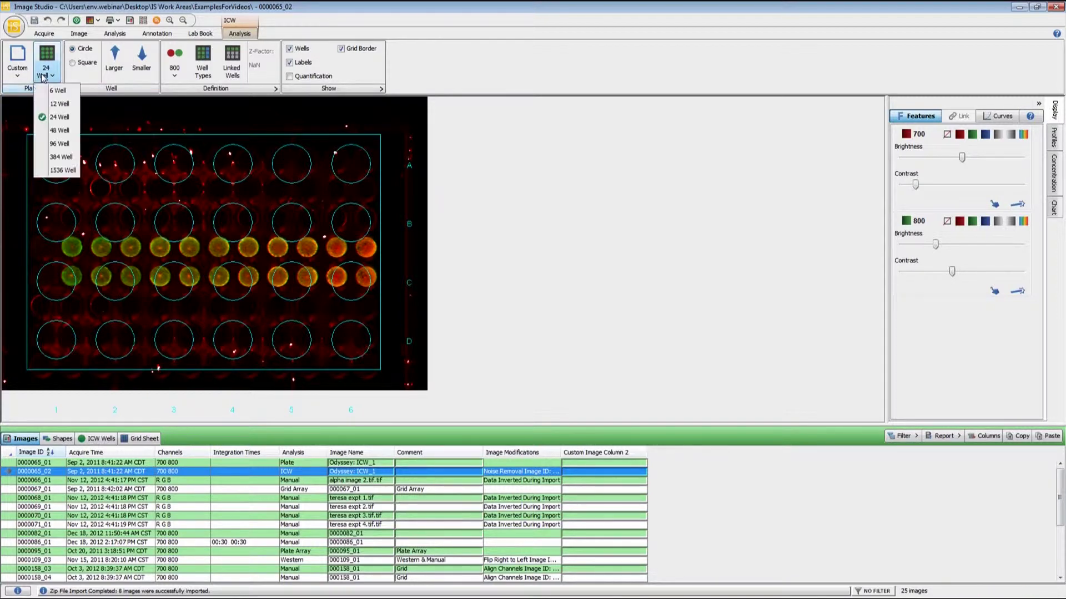
{"action": "left_click", "coordinate": [60, 146]}
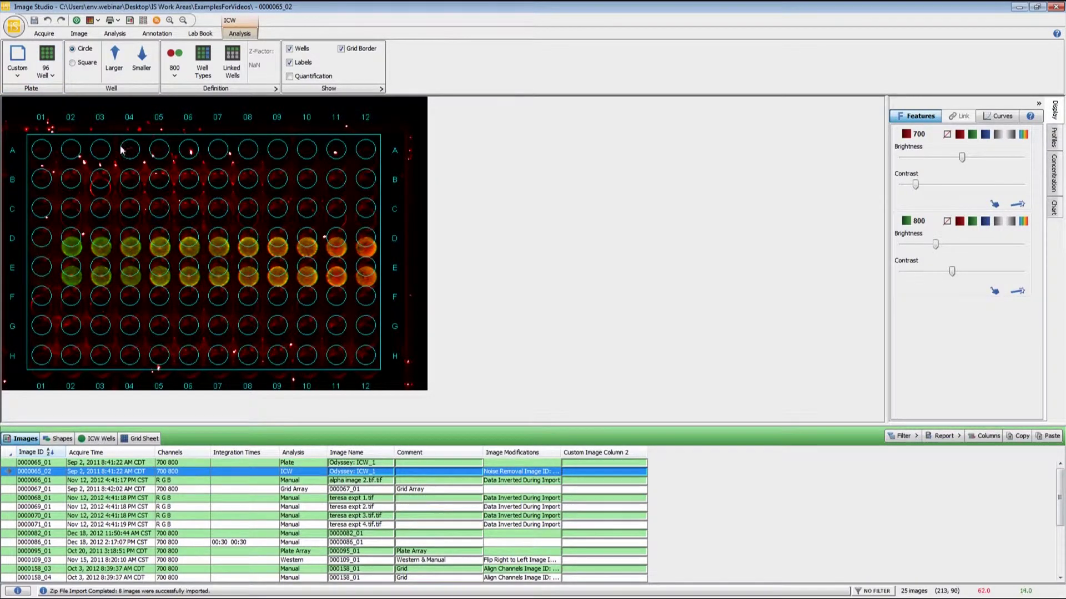
Shift the whole well grid down until its circles line up with the stained wells in rows D and E
{"action": "left_click", "coordinate": [107, 137]}
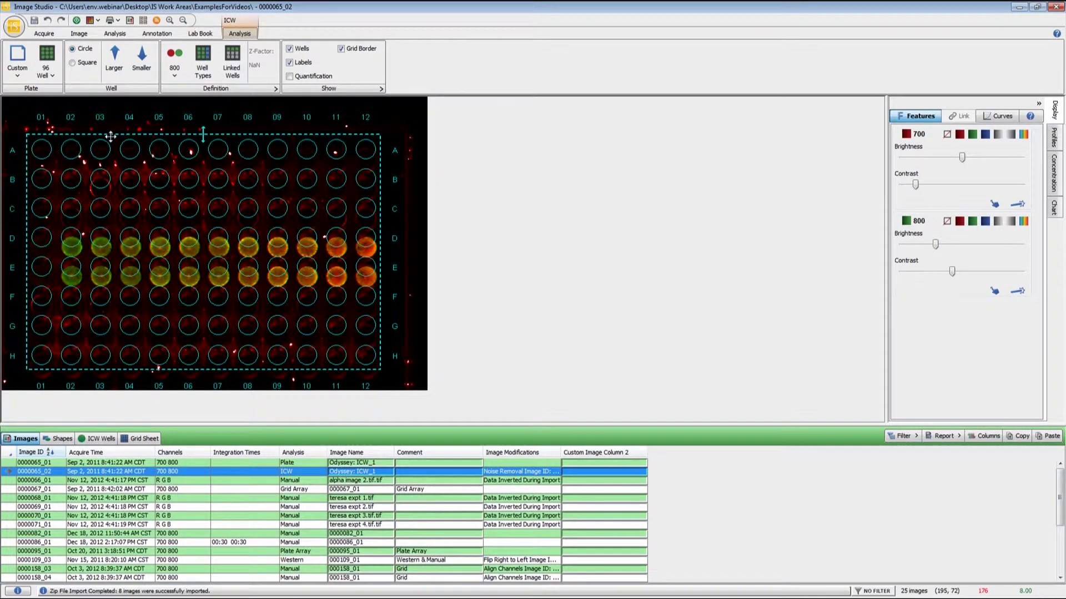
{"action": "left_click_drag", "start_coordinate": [110, 160], "coordinate": [113, 170]}
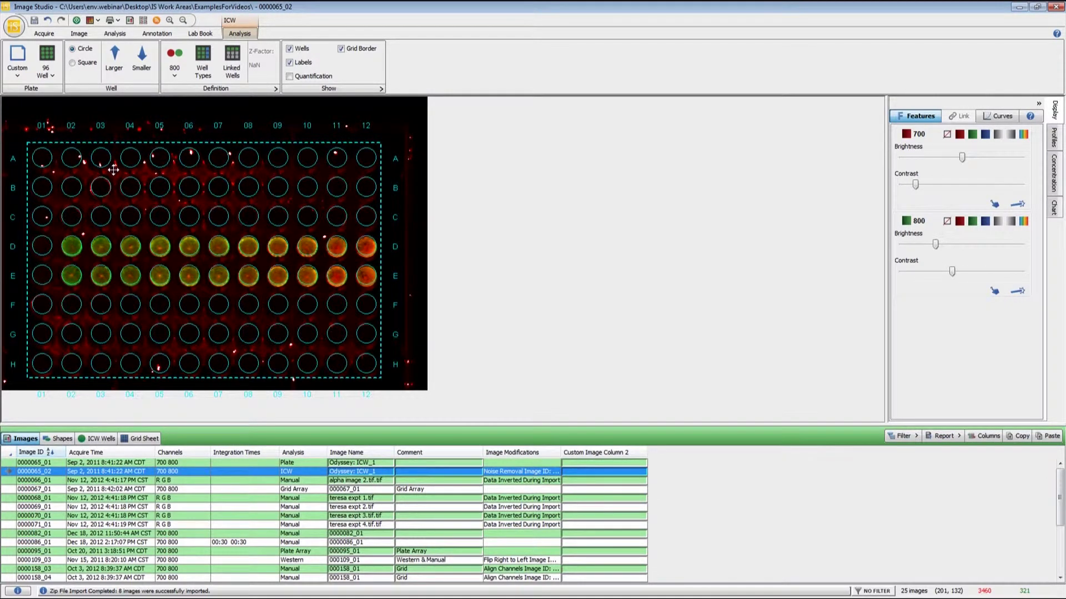
{"action": "key", "text": "Down"}
{"action": "key", "text": "Down"}
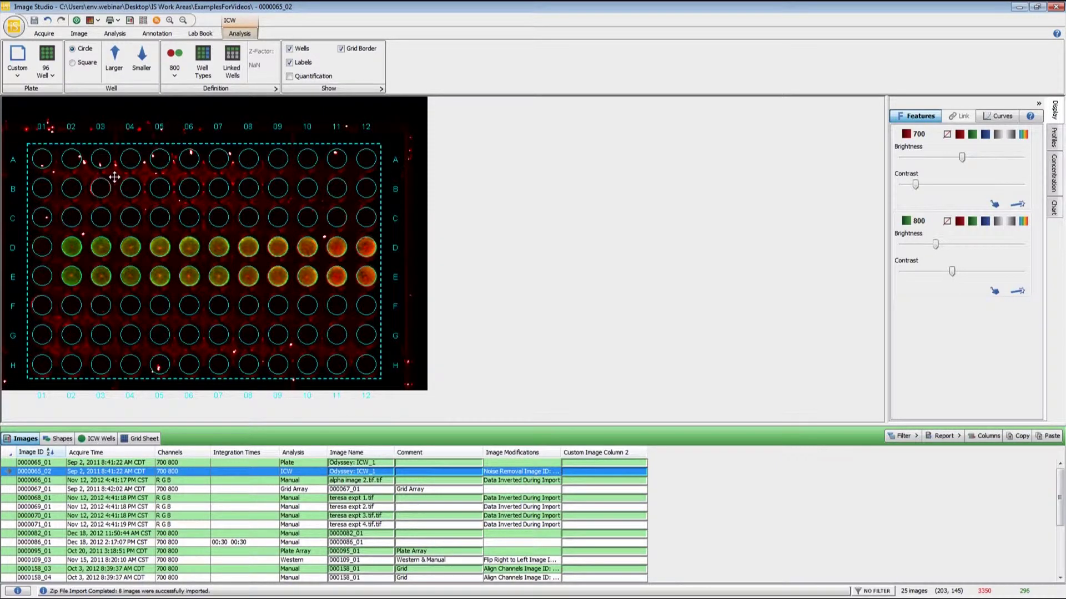
Try rotating the well grid counterclockwise, reset its rotation to zero and accept
{"action": "right_click", "coordinate": [378, 379]}
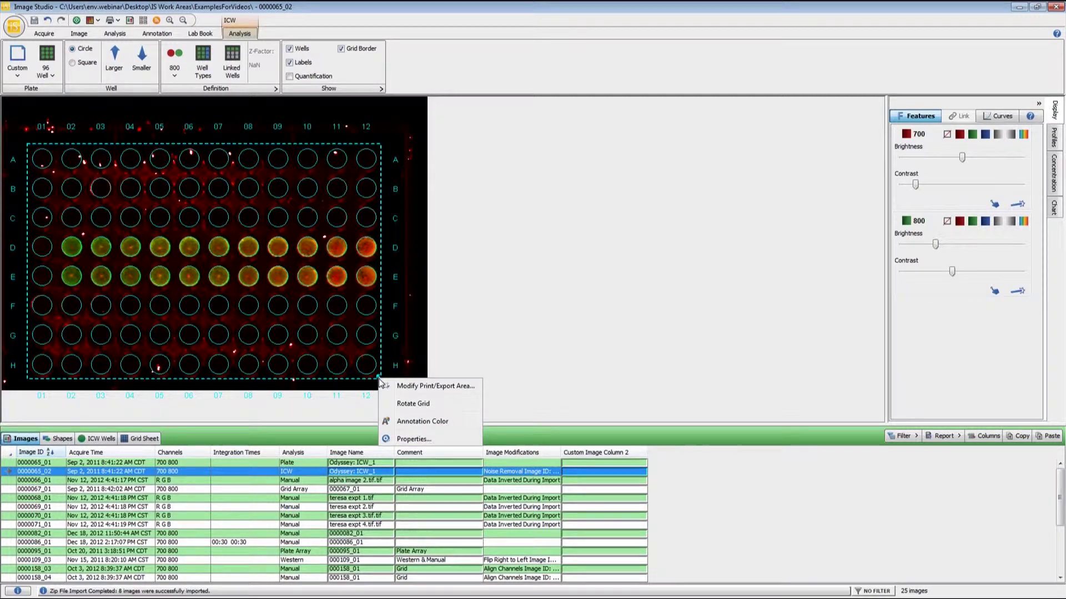
{"action": "left_click", "coordinate": [411, 405]}
{"action": "left_click_drag", "start_coordinate": [958, 133], "coordinate": [541, 158]}
{"action": "left_click", "coordinate": [558, 186]}
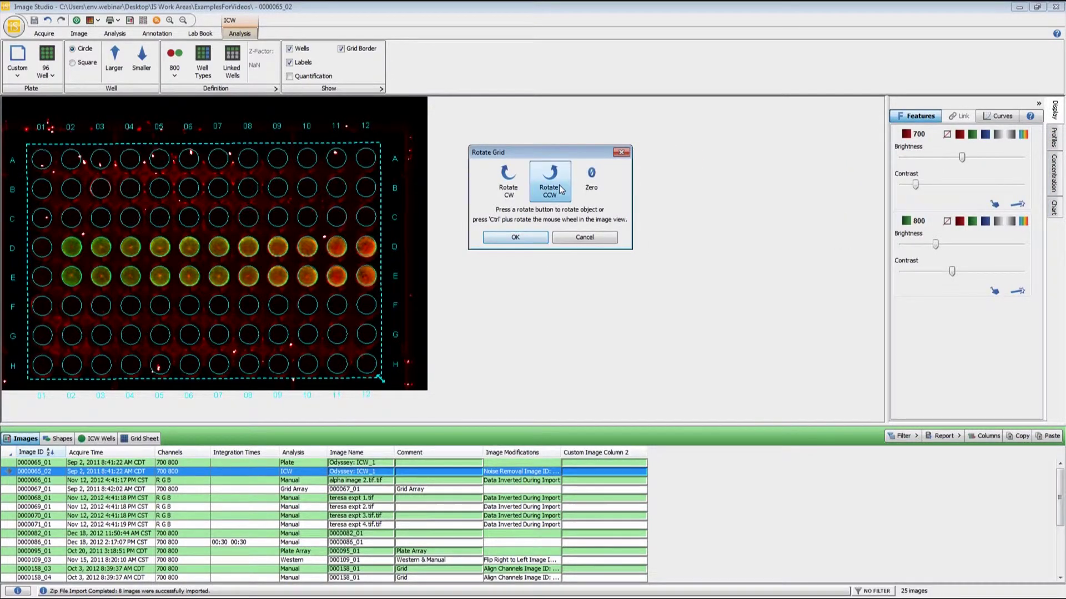
{"action": "left_click", "coordinate": [561, 189]}
{"action": "left_click", "coordinate": [561, 188]}
{"action": "left_click", "coordinate": [560, 189]}
{"action": "left_click", "coordinate": [560, 189]}
{"action": "left_click", "coordinate": [561, 189]}
{"action": "left_click", "coordinate": [561, 189]}
{"action": "left_click", "coordinate": [561, 189]}
{"action": "left_click", "coordinate": [560, 189]}
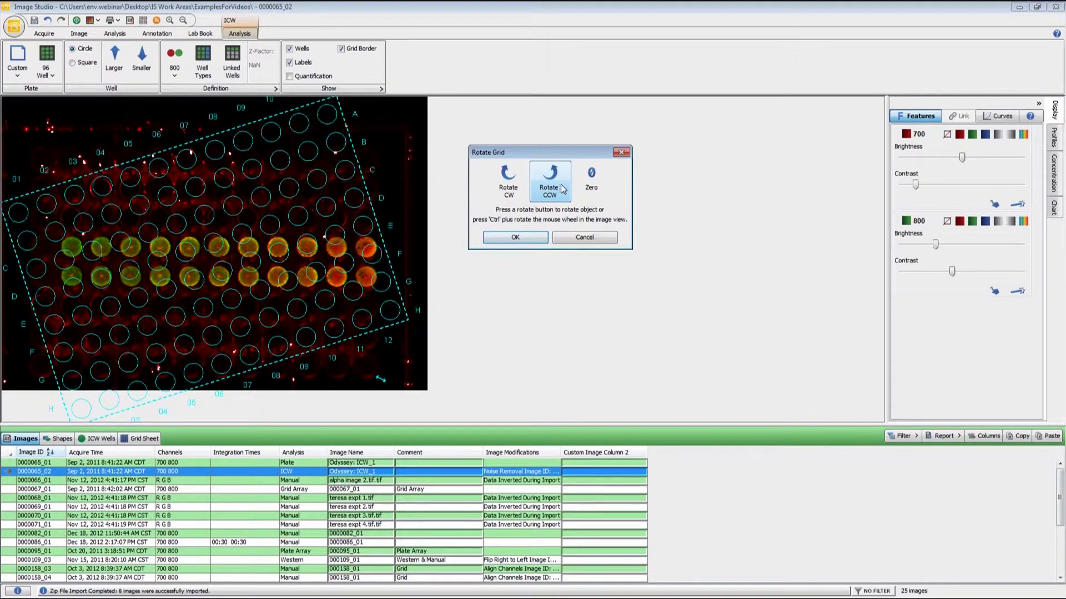
{"action": "left_click", "coordinate": [595, 189]}
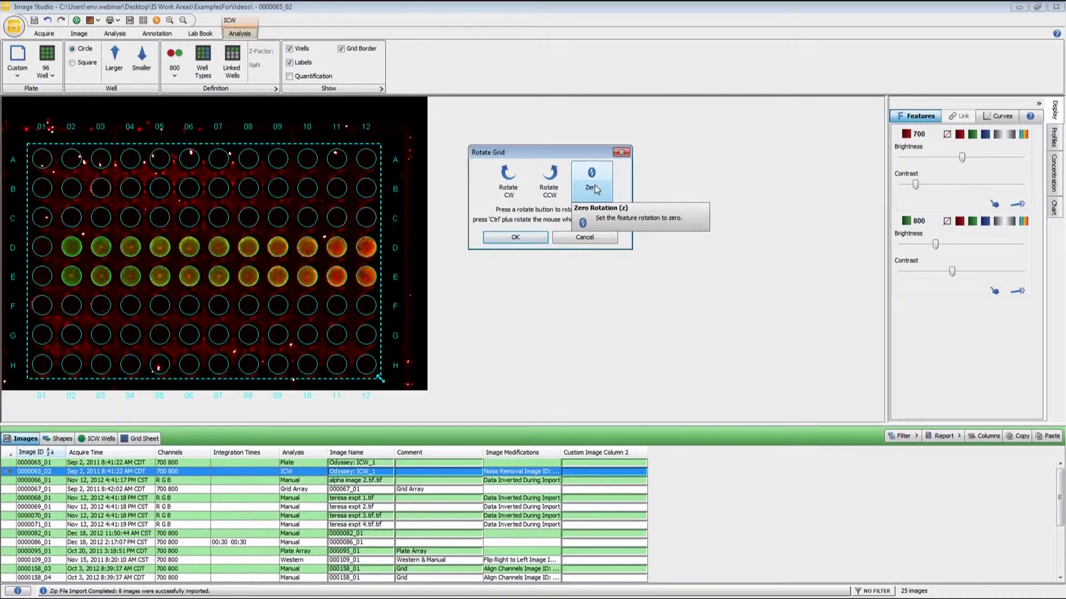
{"action": "left_click", "coordinate": [508, 237]}
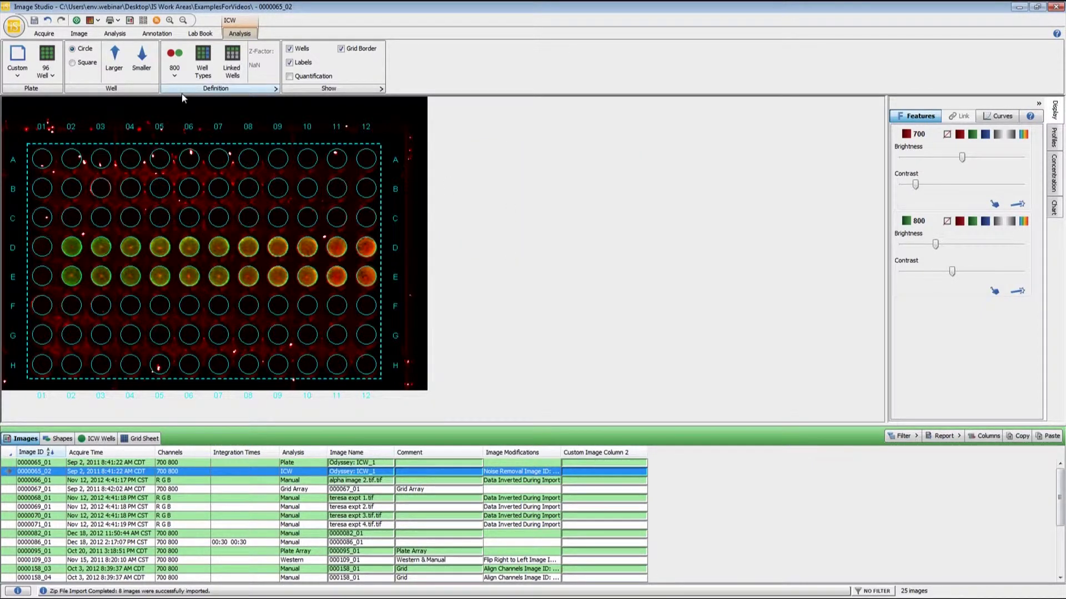
Try the Square well shape on the grid and return the shape to Circle
{"action": "left_click", "coordinate": [84, 63]}
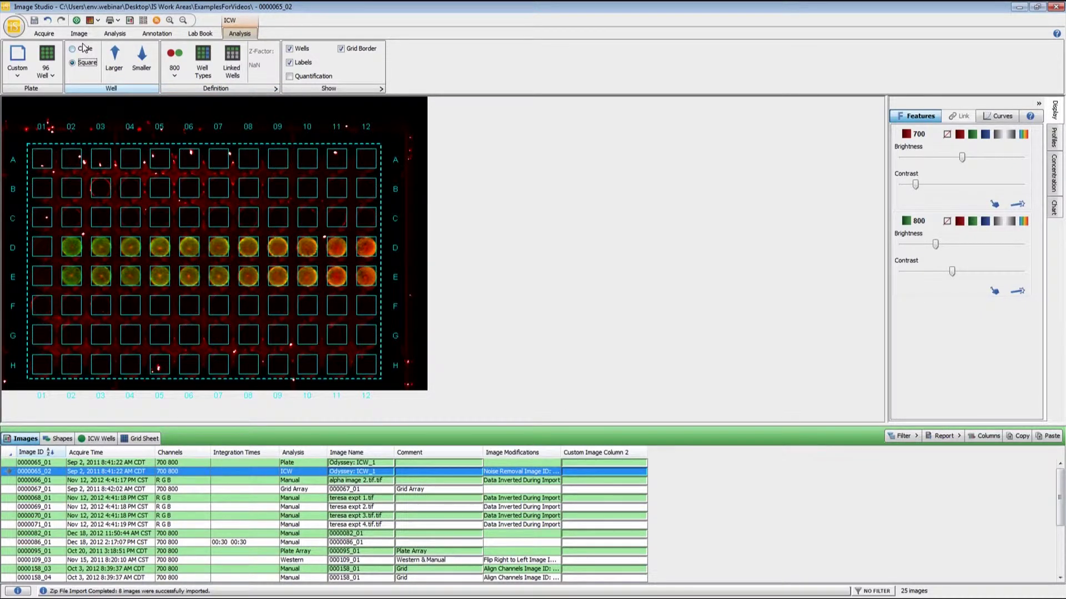
{"action": "left_click", "coordinate": [84, 49]}
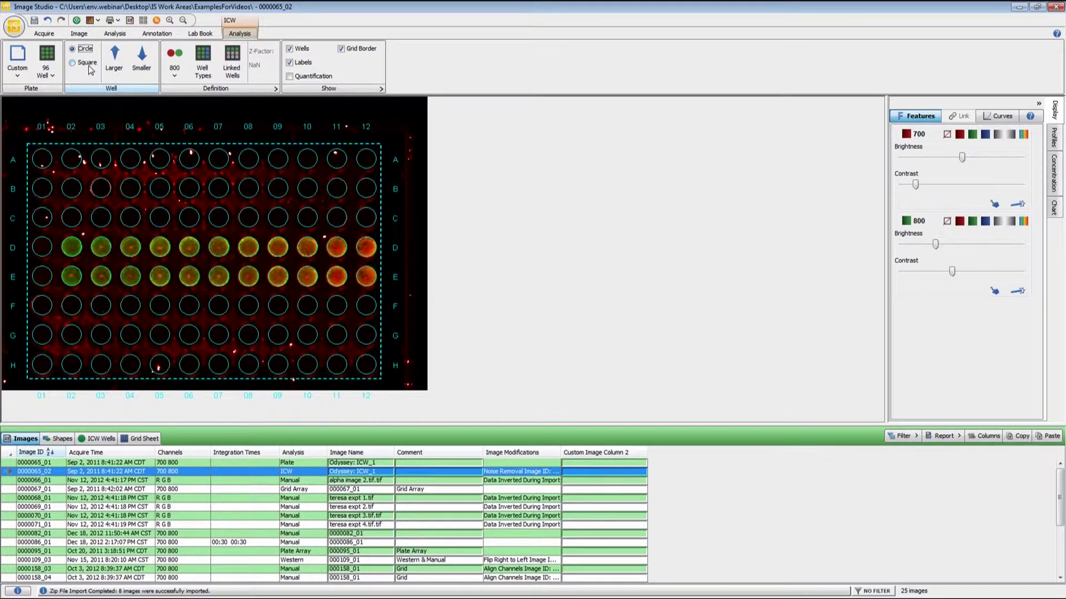
{"action": "left_click", "coordinate": [88, 64]}
{"action": "left_click", "coordinate": [84, 49]}
{"action": "left_click", "coordinate": [87, 63]}
{"action": "left_click", "coordinate": [84, 49]}
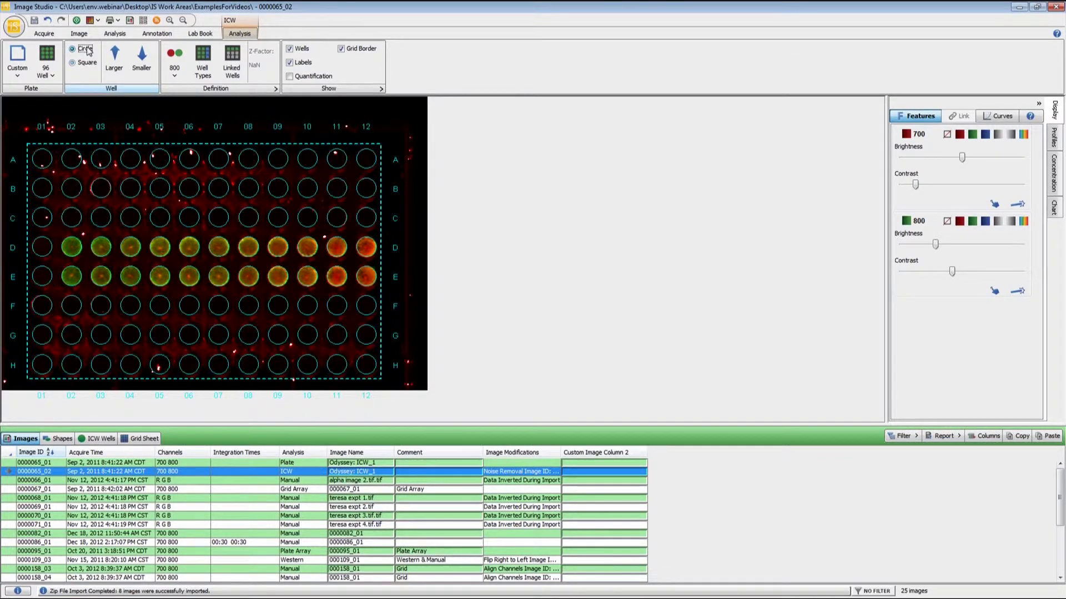
Choose 800 as the channel in the In-Cell Western definition
{"action": "left_click", "coordinate": [179, 73]}
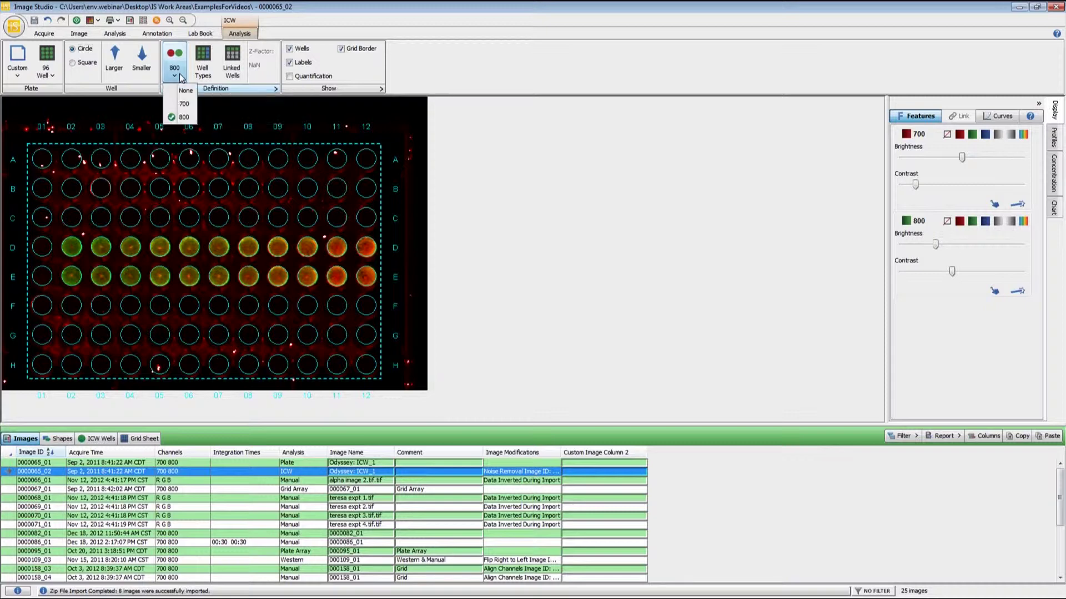
{"action": "left_click", "coordinate": [183, 118]}
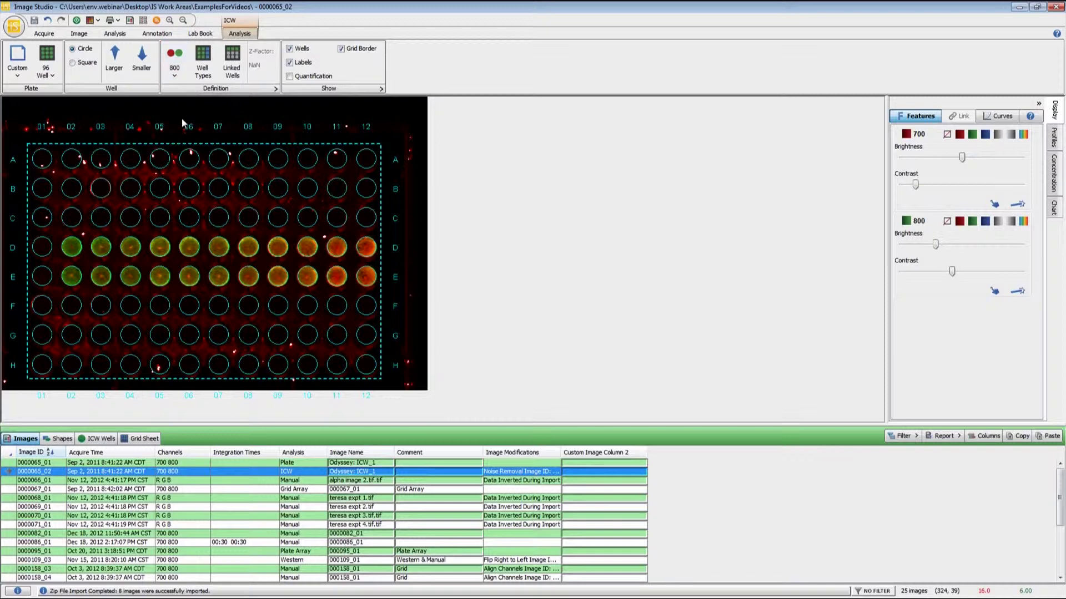
Redefine the well types, assigning D02 and E02 as 100% Std and D12 and E12 as Sample
{"action": "left_click", "coordinate": [203, 71]}
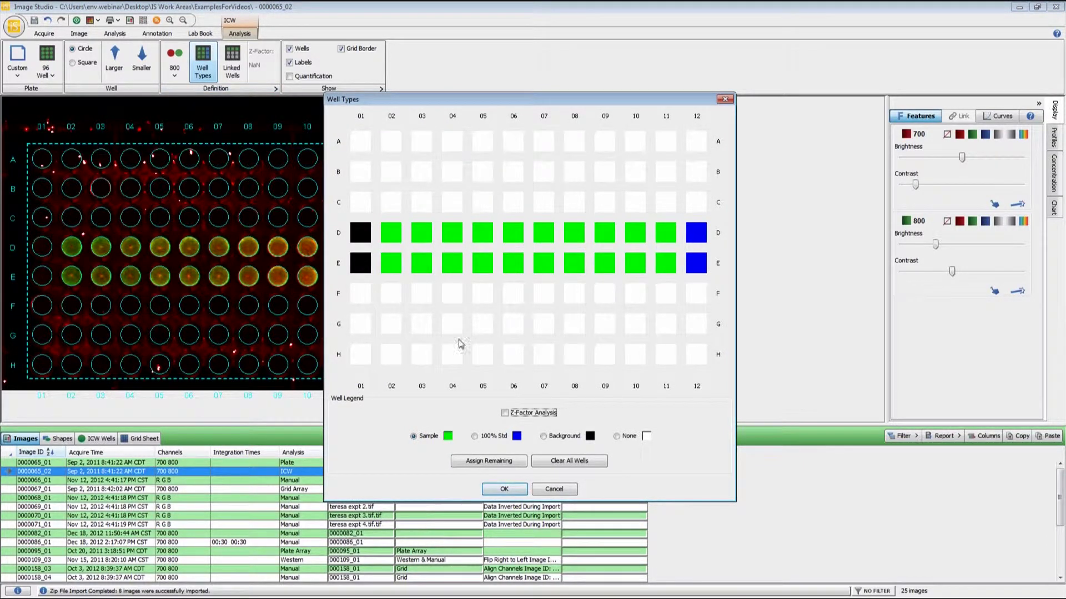
{"action": "left_click", "coordinate": [544, 437]}
{"action": "left_click", "coordinate": [544, 436]}
{"action": "left_click_drag", "start_coordinate": [430, 101], "coordinate": [613, 102]}
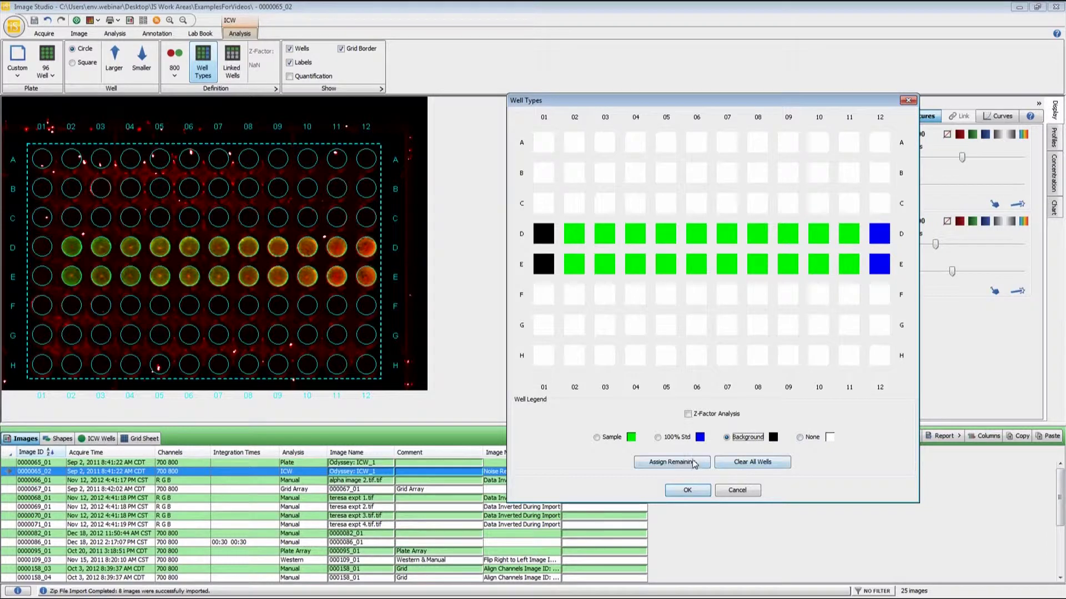
{"action": "left_click", "coordinate": [658, 438]}
{"action": "left_click_drag", "start_coordinate": [565, 223], "coordinate": [590, 280]}
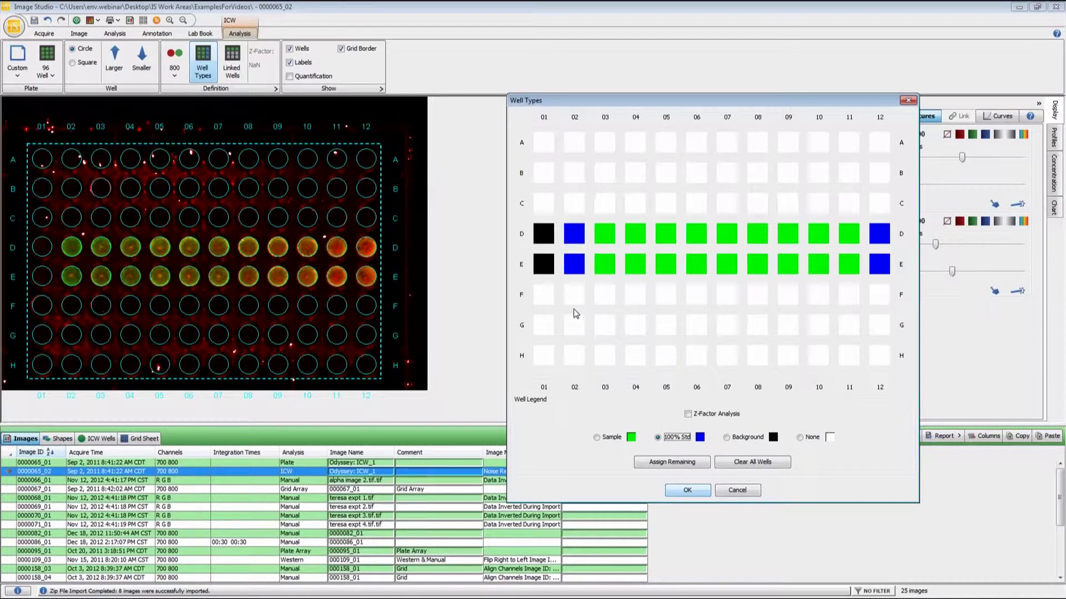
{"action": "left_click", "coordinate": [596, 437]}
{"action": "left_click_drag", "start_coordinate": [883, 233], "coordinate": [887, 271]}
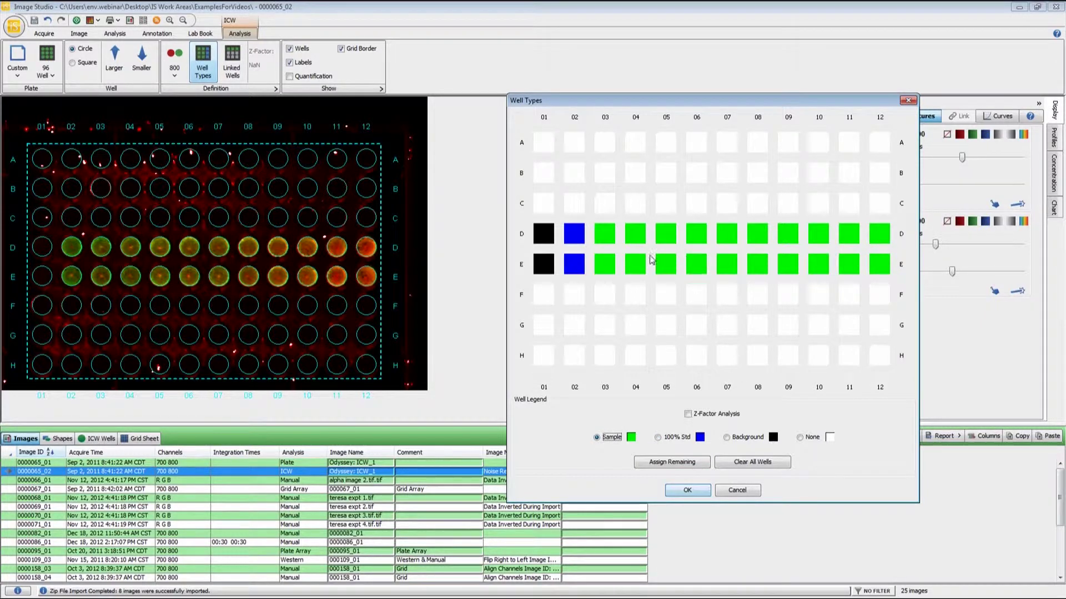
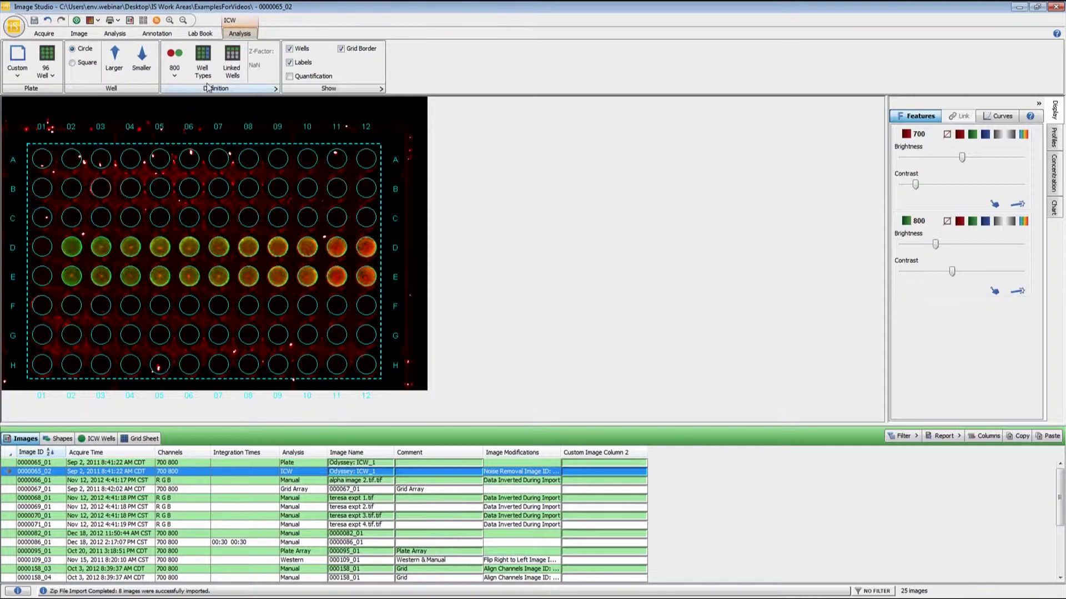
Remove all existing well links and relink wells D01–D12 with E01–E12 using the Link rows option
{"action": "left_click", "coordinate": [232, 62]}
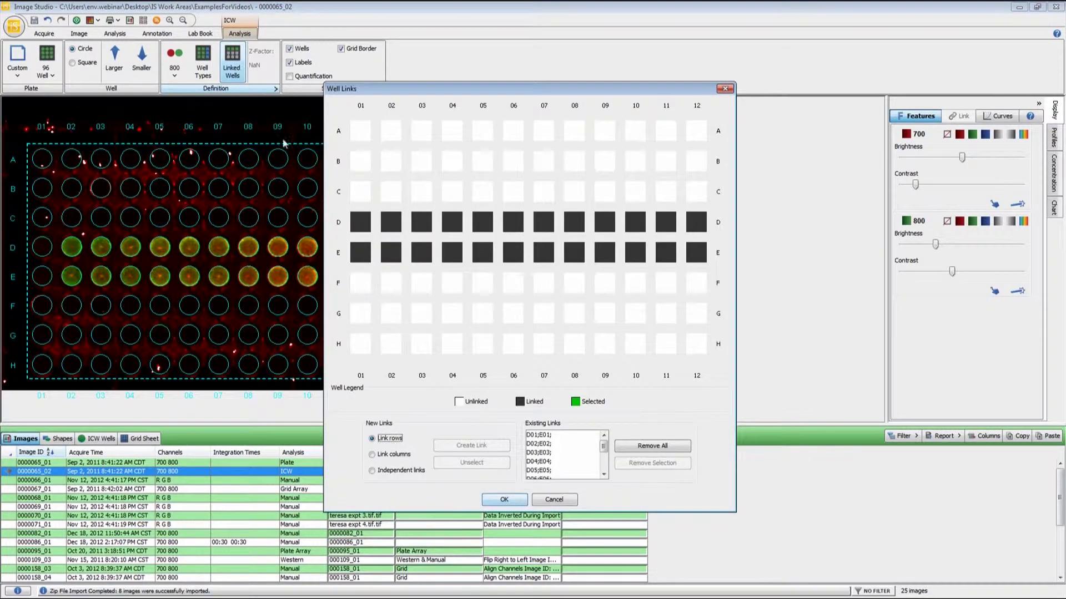
{"action": "left_click_drag", "start_coordinate": [368, 227], "coordinate": [702, 258]}
{"action": "left_click", "coordinate": [544, 323]}
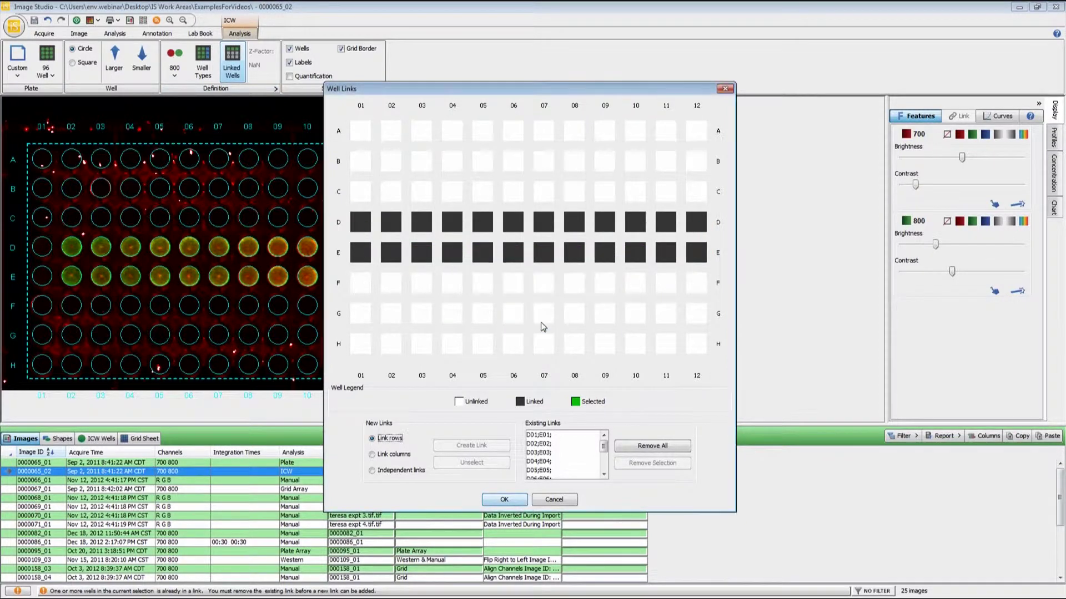
{"action": "left_click", "coordinate": [636, 448]}
{"action": "left_click_drag", "start_coordinate": [363, 234], "coordinate": [702, 269]}
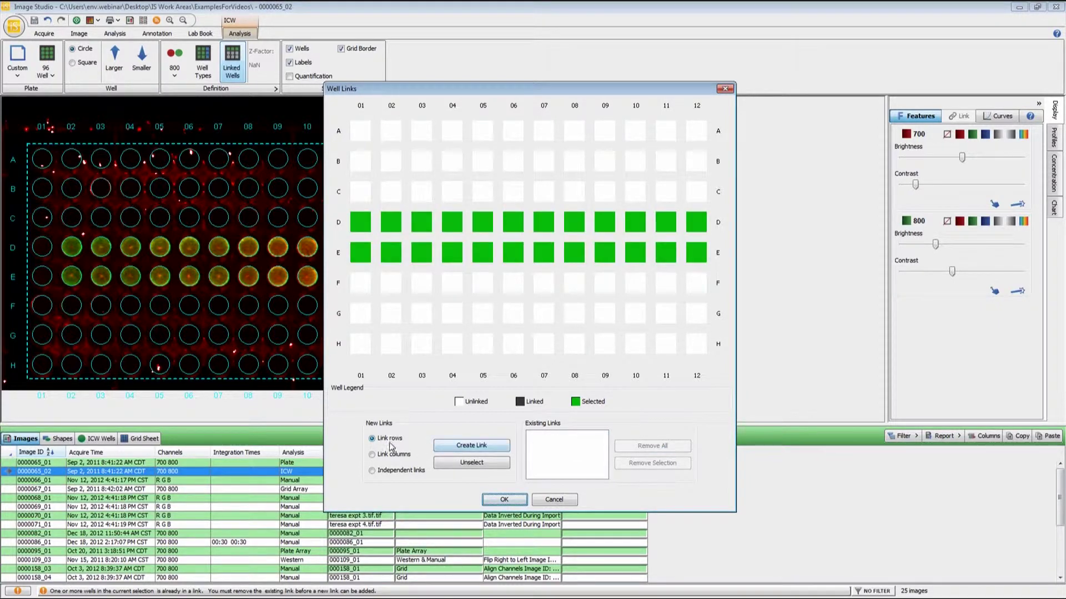
{"action": "left_click", "coordinate": [486, 448]}
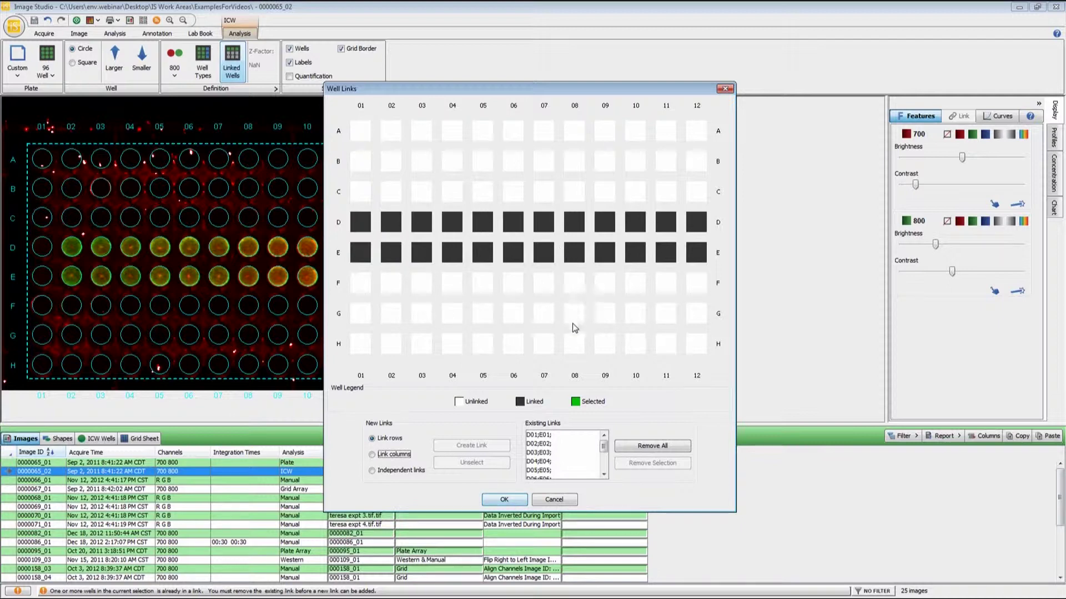
{"action": "left_click", "coordinate": [504, 500]}
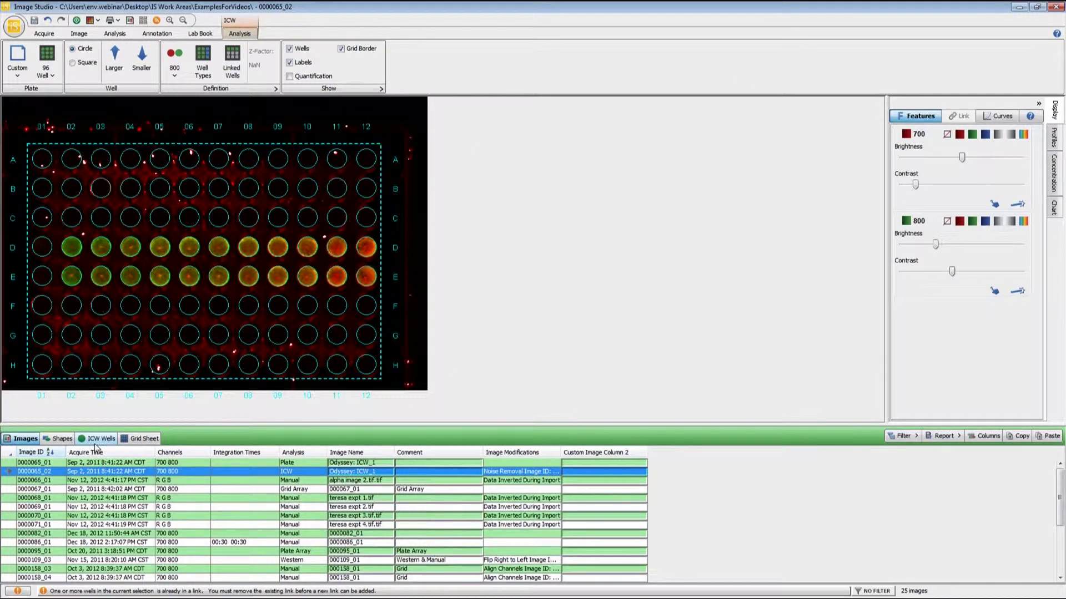
Review the quantified well data in the ICW Wells table and the Grid Sheet, and locate well B04 on the plate
{"action": "left_click", "coordinate": [98, 439]}
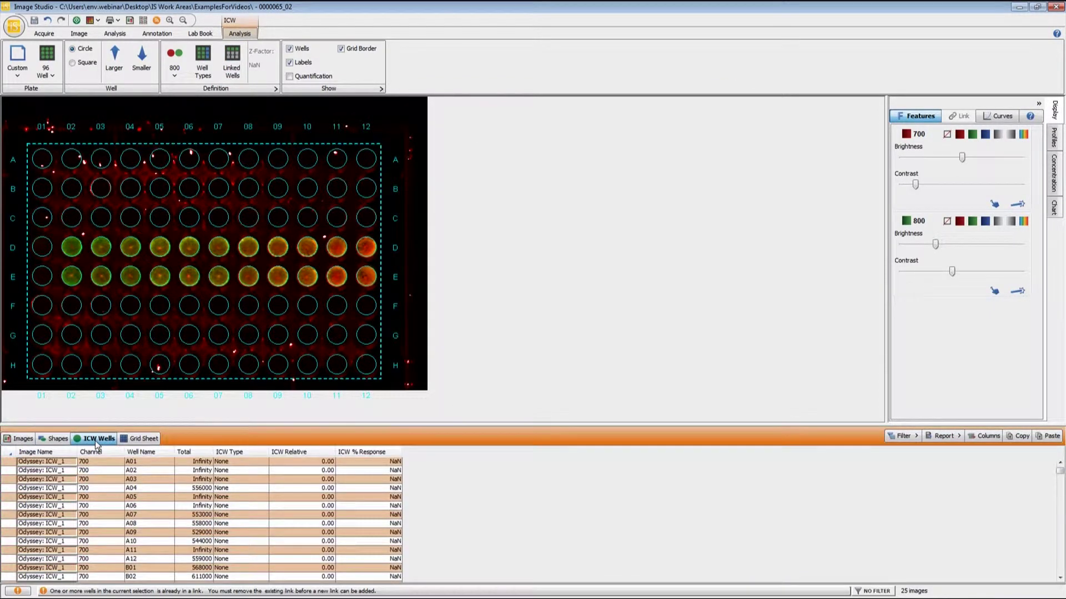
{"action": "left_click", "coordinate": [146, 439]}
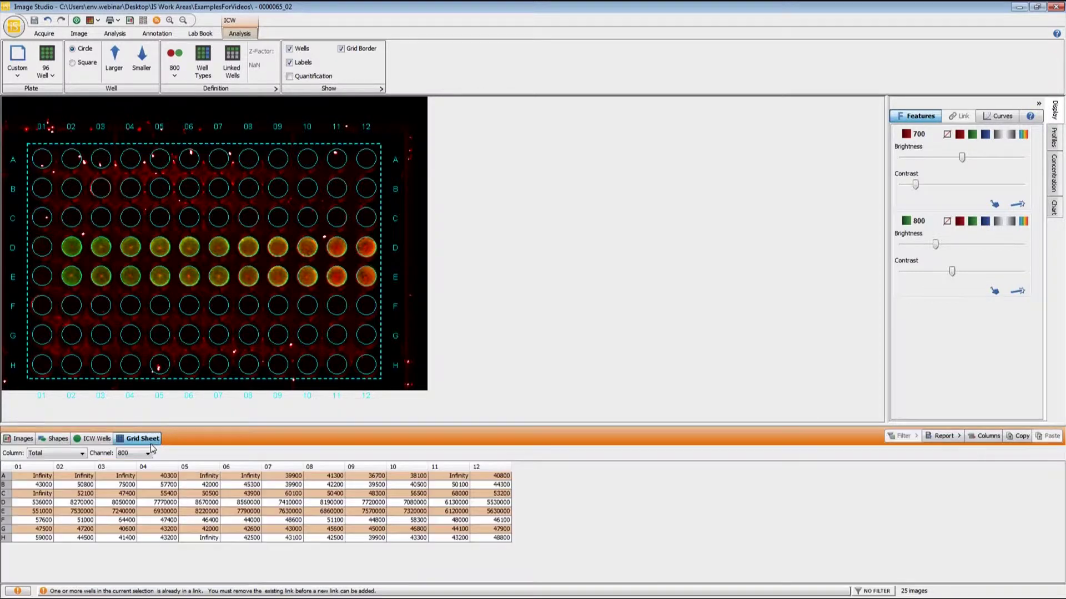
{"action": "left_click", "coordinate": [98, 439]}
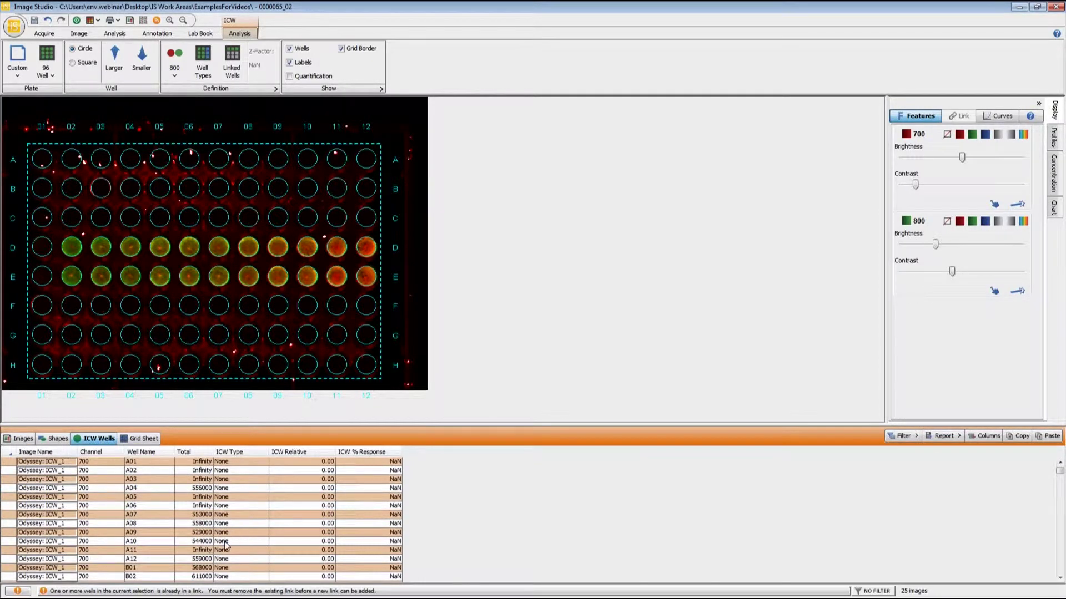
{"action": "scroll", "coordinate": [142, 500], "scroll_direction": "down", "scroll_amount": 17}
{"action": "scroll", "coordinate": [143, 501], "scroll_direction": "up", "scroll_amount": 12}
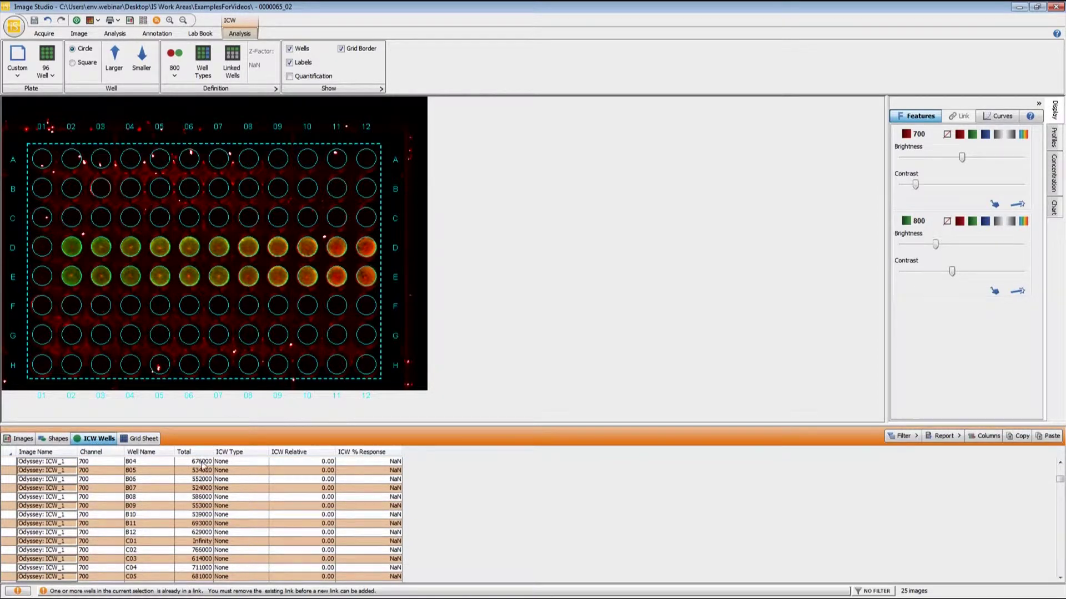
{"action": "left_click", "coordinate": [203, 463]}
{"action": "scroll", "coordinate": [206, 496], "scroll_direction": "up", "scroll_amount": 5}
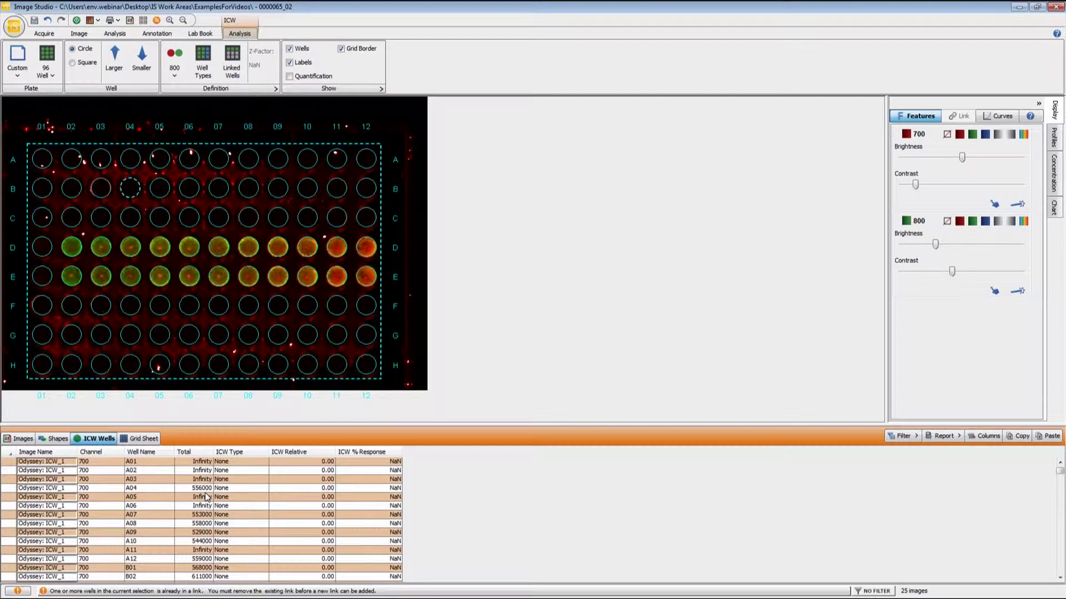
Examine the ICW Relative and ICW % Response values of the linked wells in rows D and E for channel 700, including wells D02, E02, D04 and D12
{"action": "scroll", "coordinate": [206, 496], "scroll_direction": "down", "scroll_amount": 4}
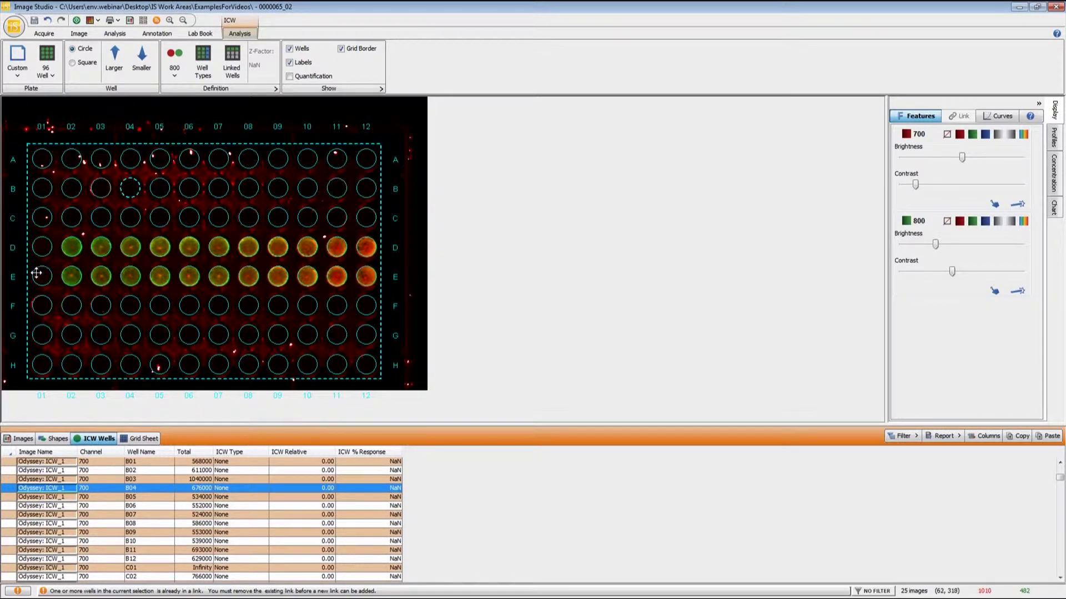
{"action": "scroll", "coordinate": [291, 498], "scroll_direction": "down", "scroll_amount": 7}
{"action": "left_click", "coordinate": [297, 495]}
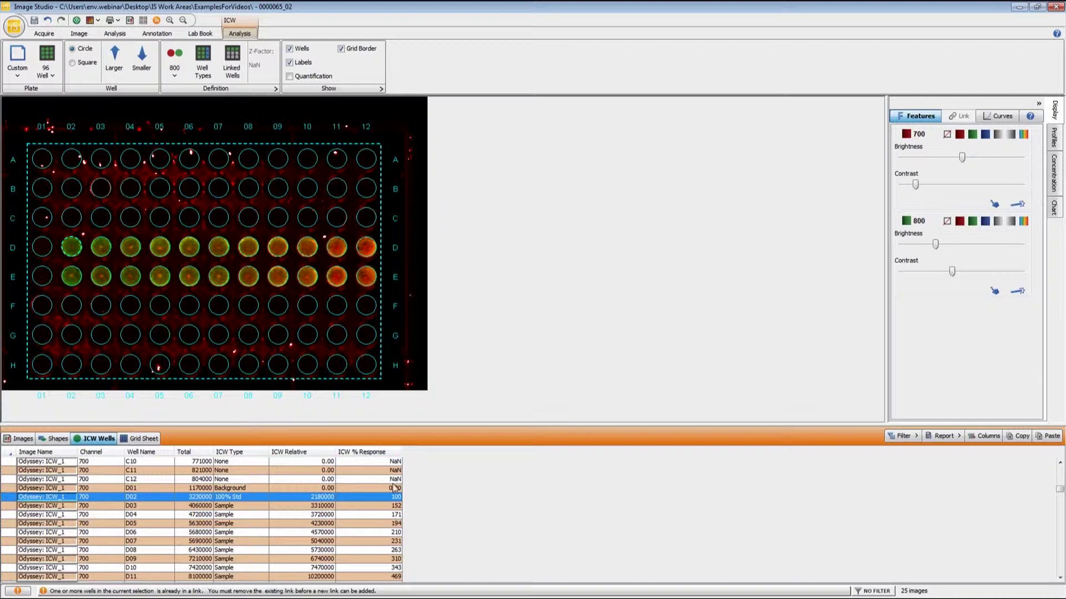
{"action": "left_click", "coordinate": [72, 278]}
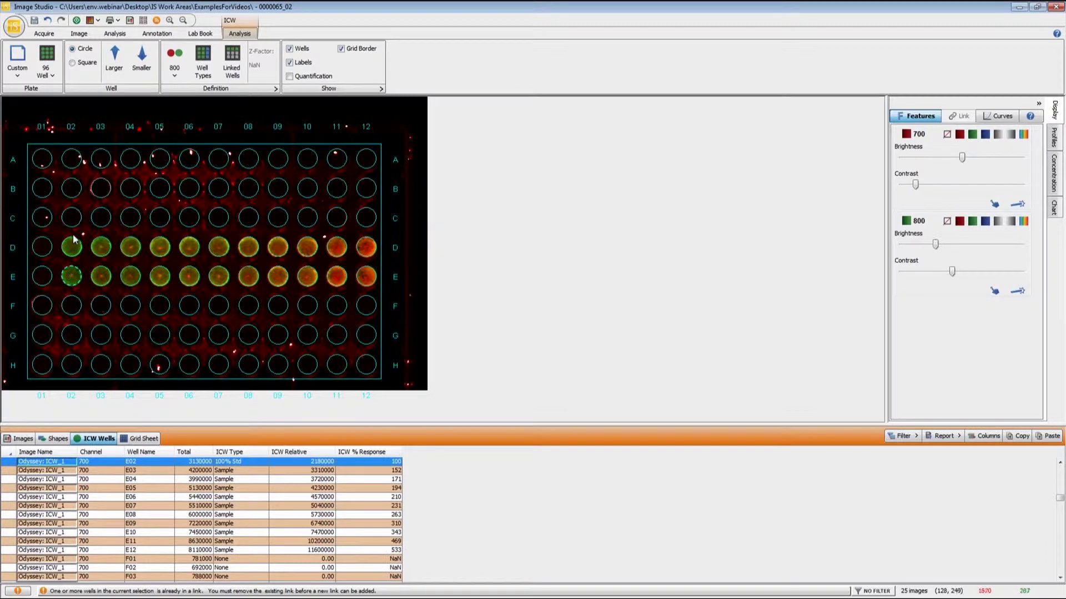
{"action": "scroll", "coordinate": [355, 499], "scroll_direction": "up", "scroll_amount": 1}
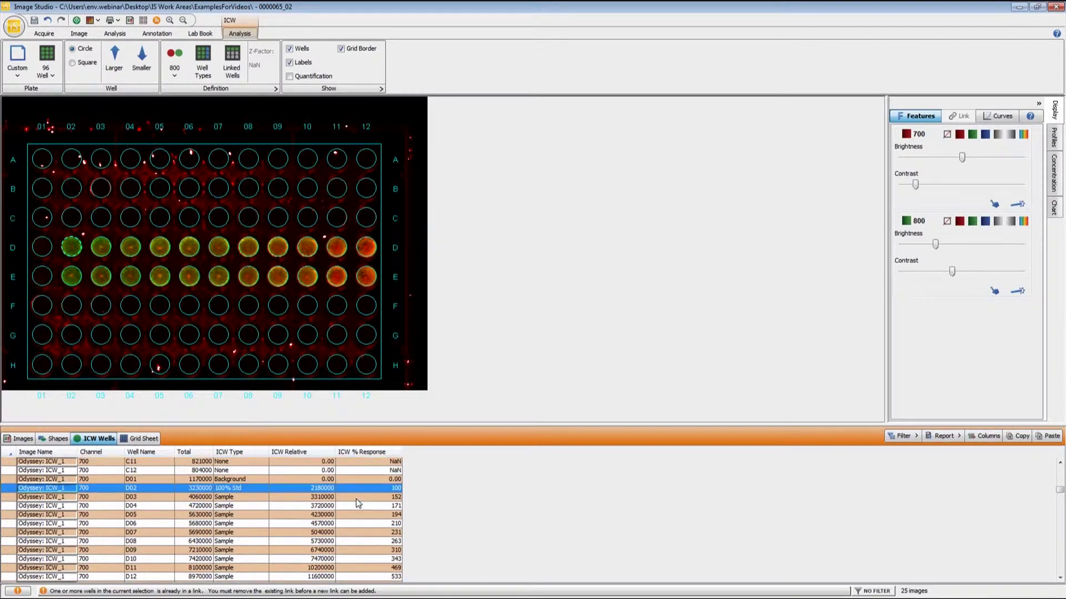
{"action": "scroll", "coordinate": [355, 498], "scroll_direction": "down", "scroll_amount": 1}
{"action": "left_click", "coordinate": [372, 471]}
{"action": "left_click", "coordinate": [368, 479]}
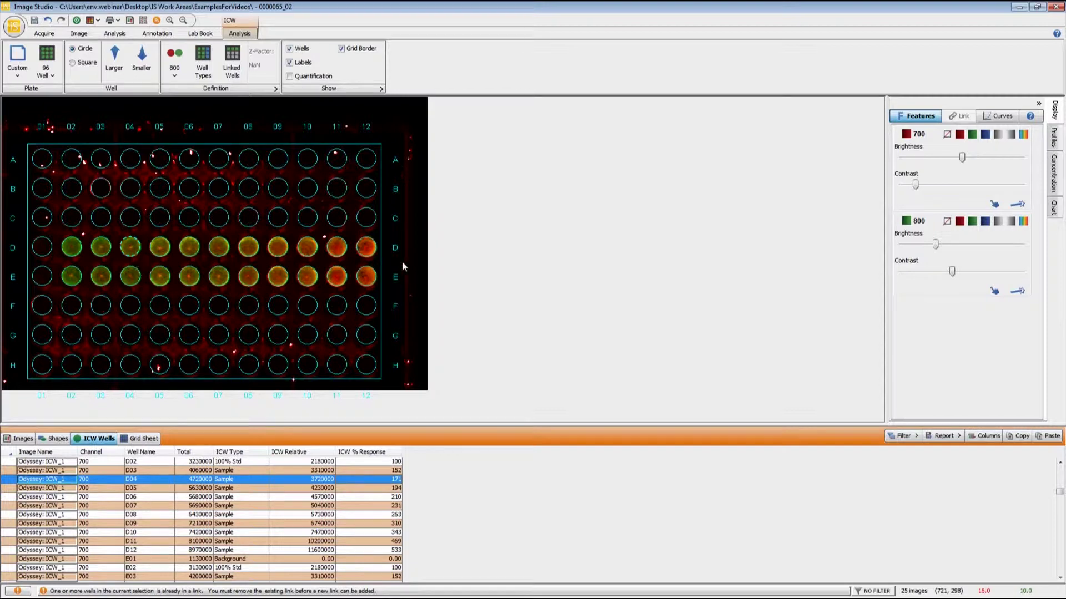
{"action": "left_click", "coordinate": [378, 552]}
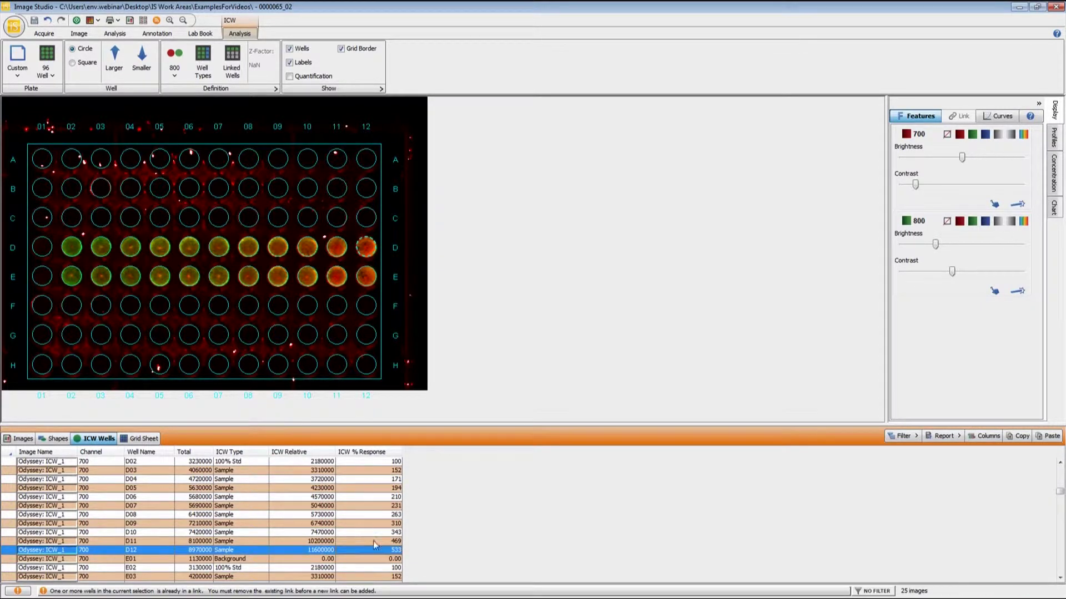
{"action": "scroll", "coordinate": [364, 546], "scroll_direction": "down", "scroll_amount": 2}
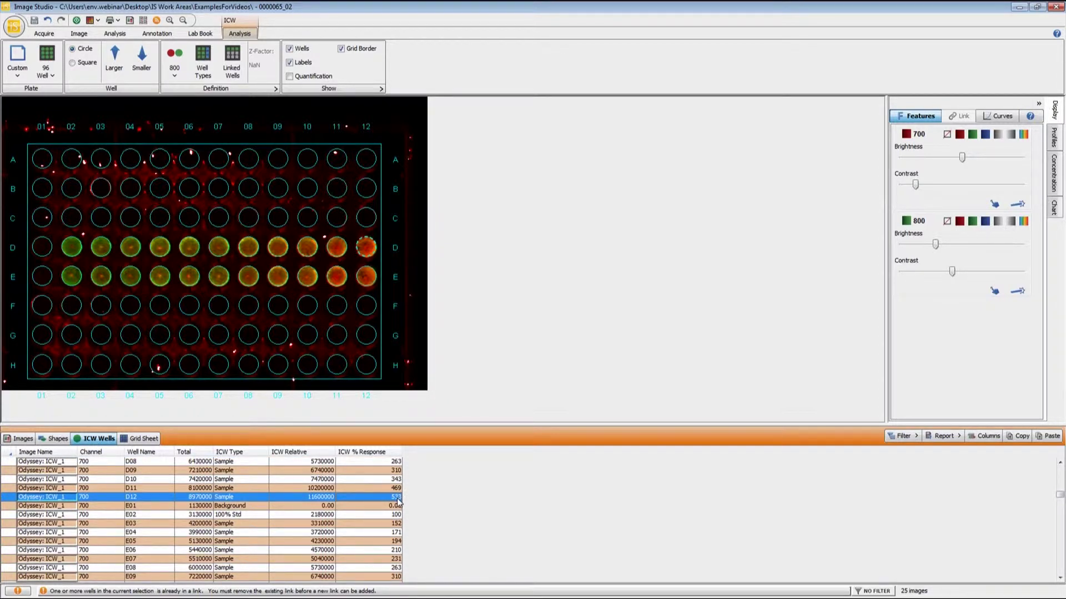
Show the ICW % Response values for channel 700 in the Grid Sheet
{"action": "left_click", "coordinate": [146, 439]}
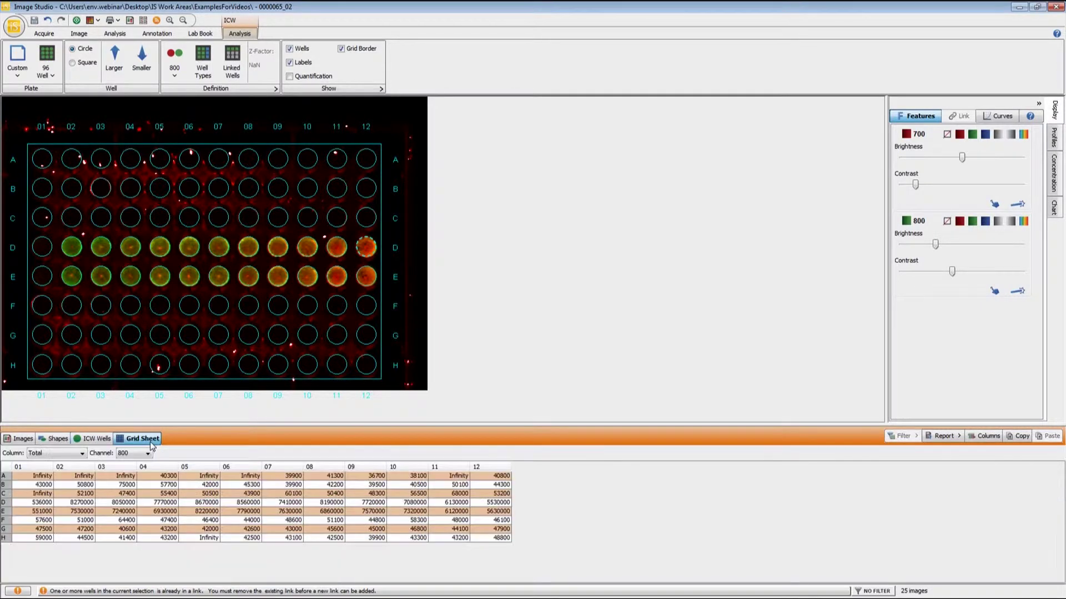
{"action": "left_click", "coordinate": [82, 453]}
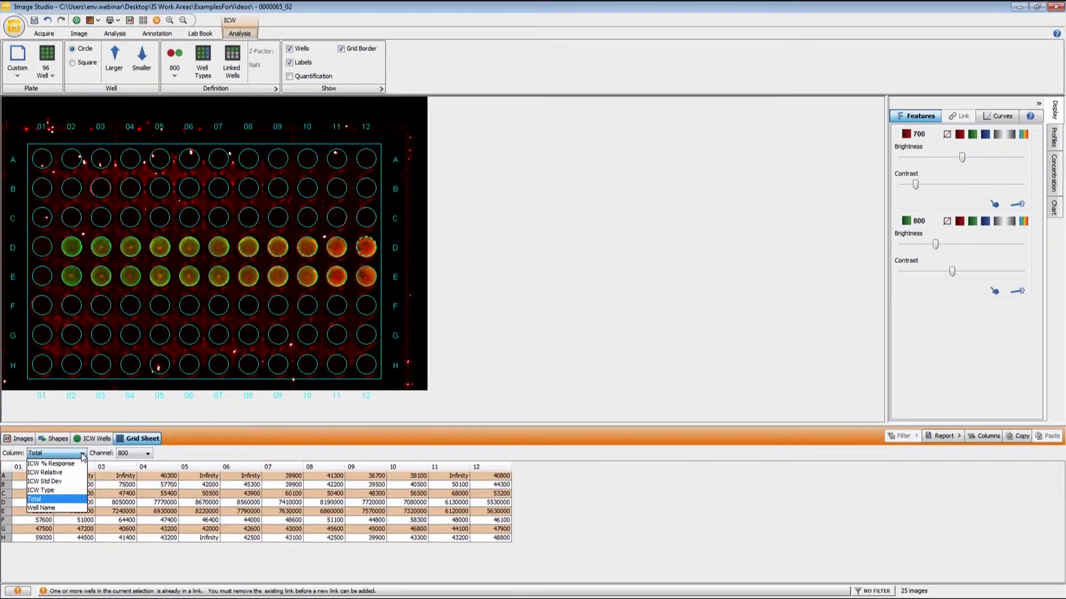
{"action": "left_click", "coordinate": [62, 468]}
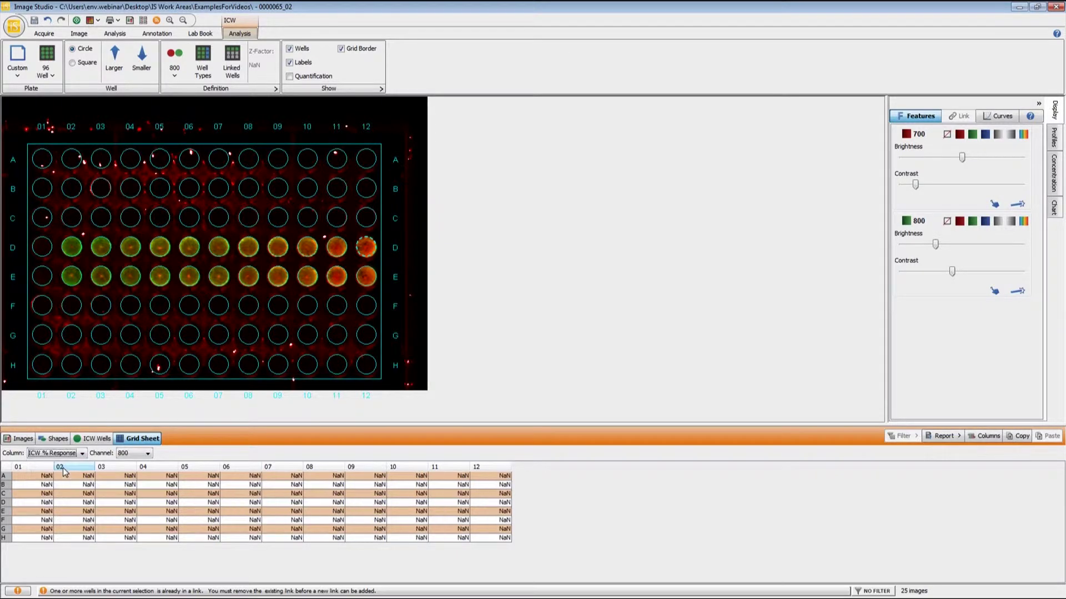
{"action": "left_click", "coordinate": [130, 454]}
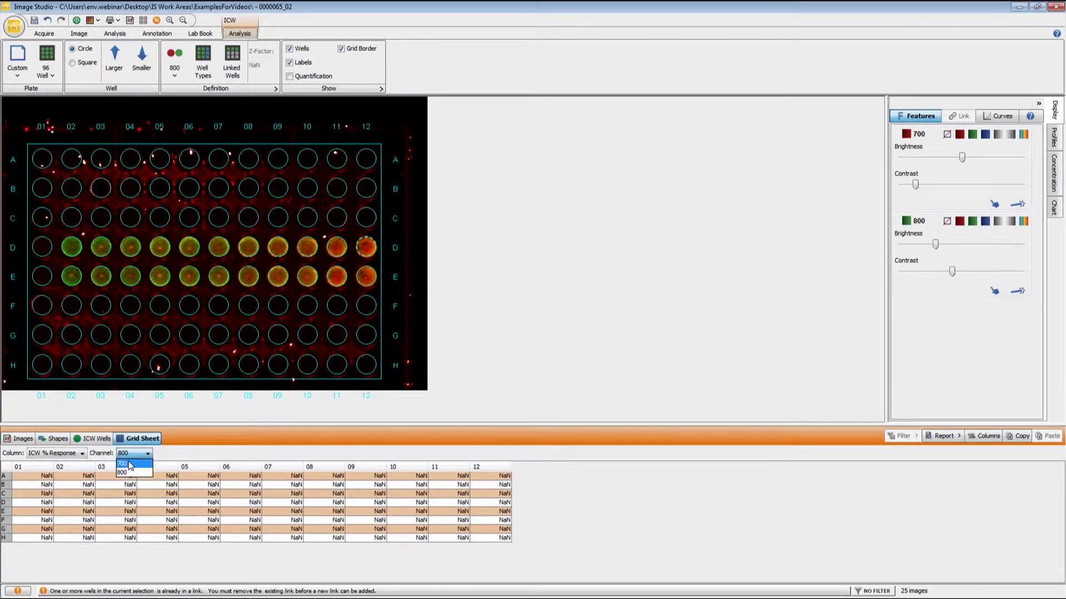
{"action": "left_click", "coordinate": [130, 465]}
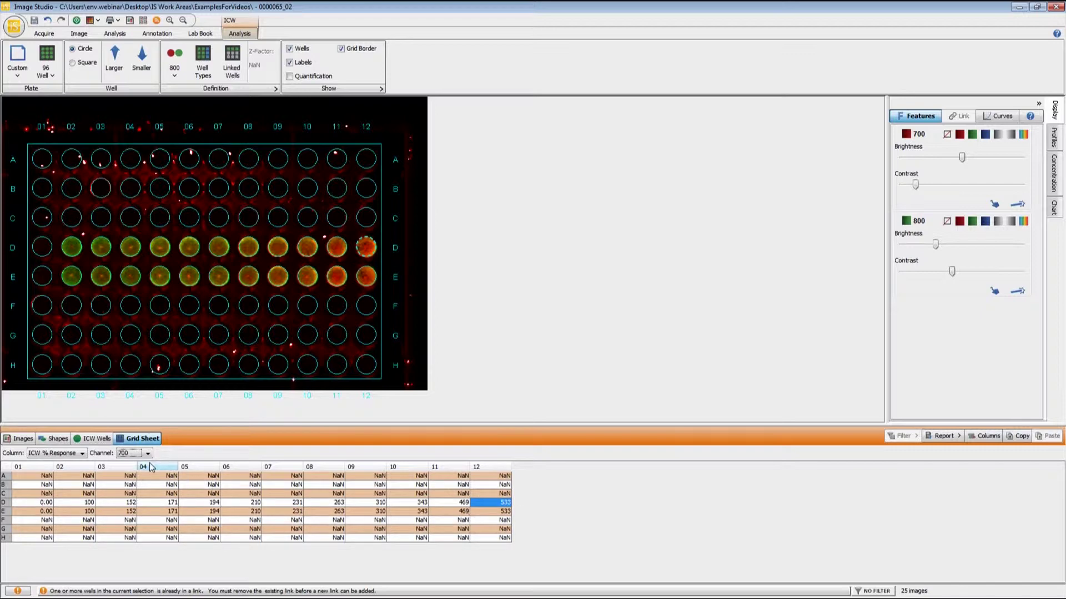
Compare the Grid Sheet with the ICW Wells table and look through the ICW types listed for the wells
{"action": "left_click", "coordinate": [95, 438]}
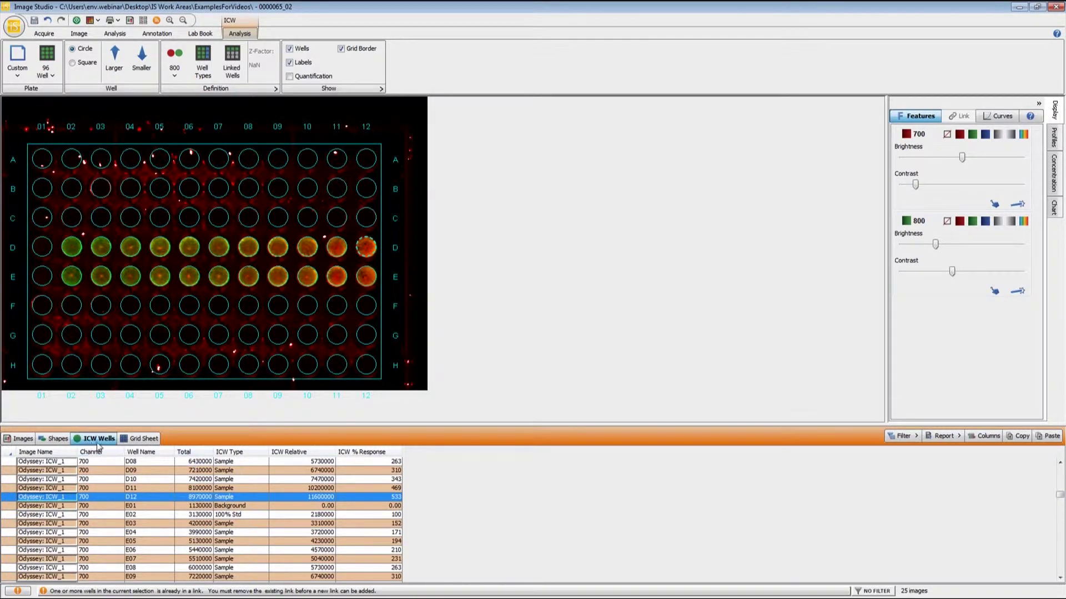
{"action": "left_click", "coordinate": [140, 439]}
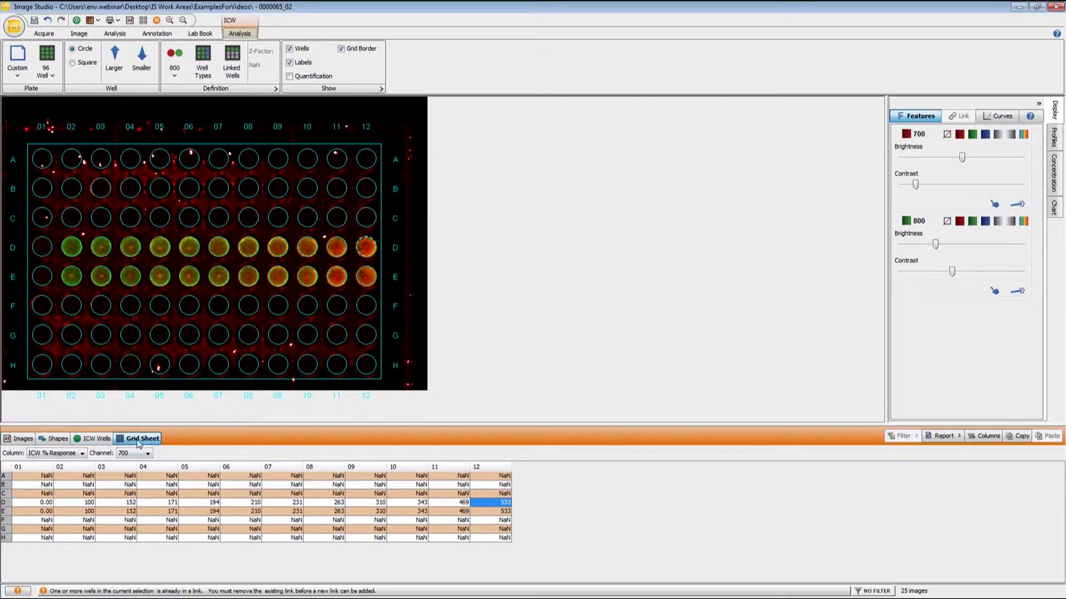
{"action": "left_click", "coordinate": [103, 441]}
{"action": "scroll", "coordinate": [193, 527], "scroll_direction": "up", "scroll_amount": 4}
{"action": "scroll", "coordinate": [193, 528], "scroll_direction": "up", "scroll_amount": 5}
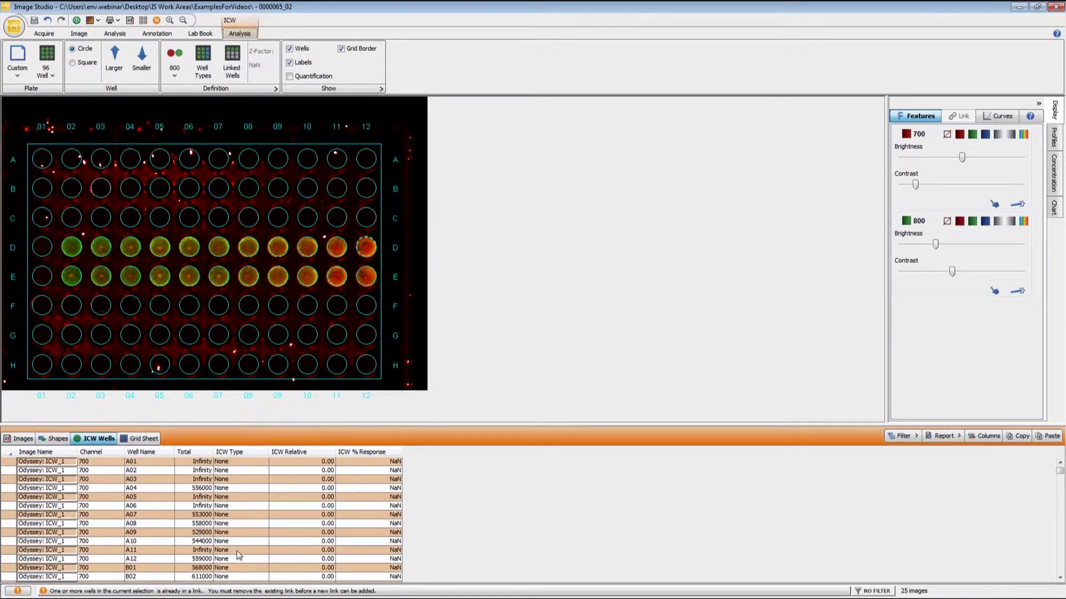
{"action": "scroll", "coordinate": [235, 542], "scroll_direction": "down", "scroll_amount": 15}
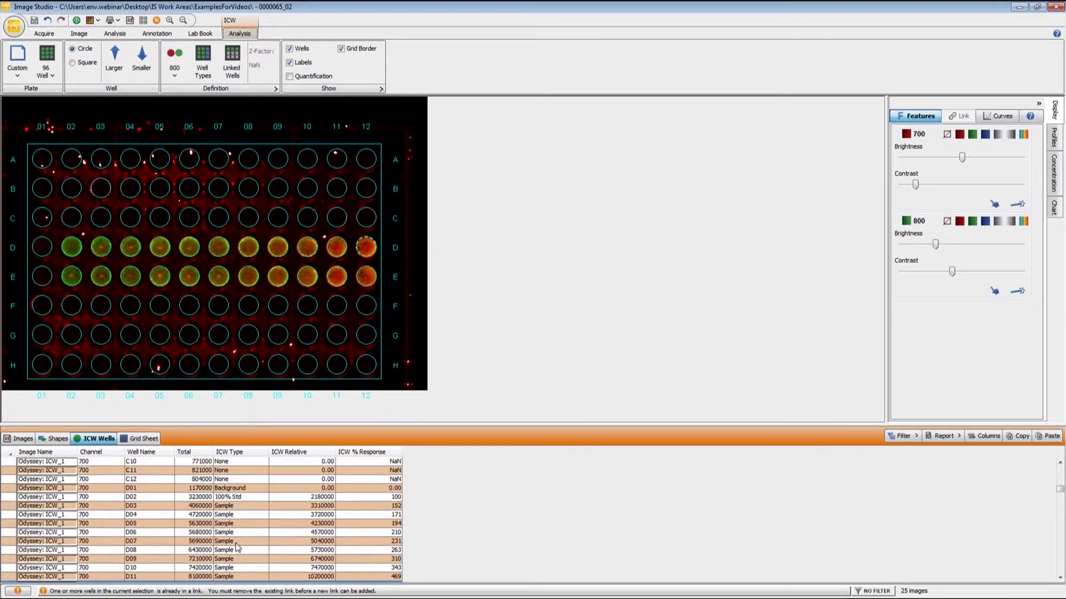
{"action": "scroll", "coordinate": [235, 543], "scroll_direction": "up", "scroll_amount": 5}
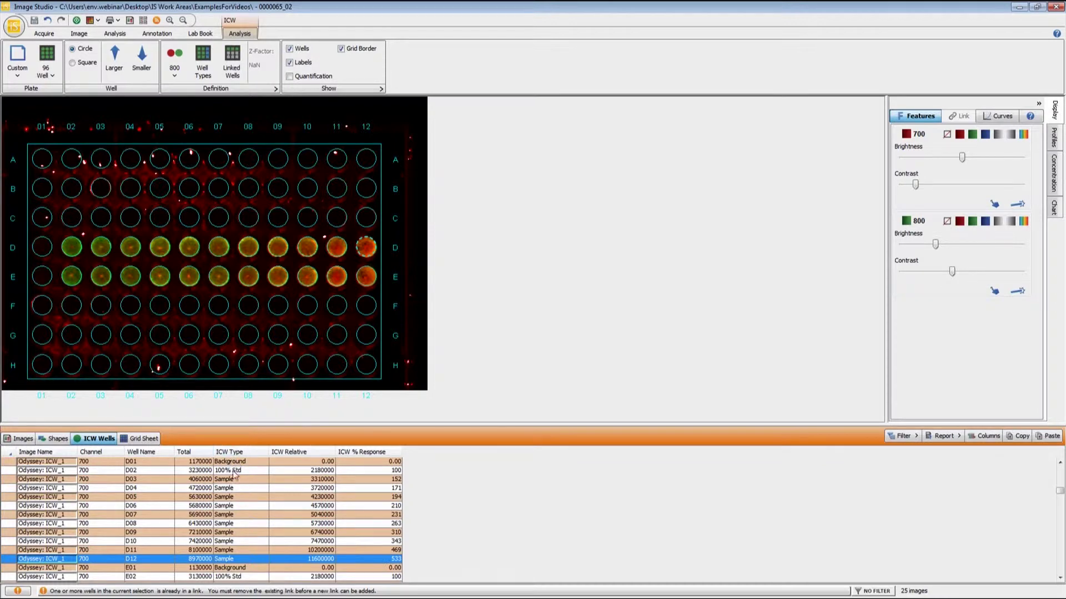
{"action": "scroll", "coordinate": [238, 525], "scroll_direction": "up", "scroll_amount": 5}
Filter the ICW Wells table by ICW Type to exclude None, and look through the remaining wells
{"action": "left_click", "coordinate": [235, 498]}
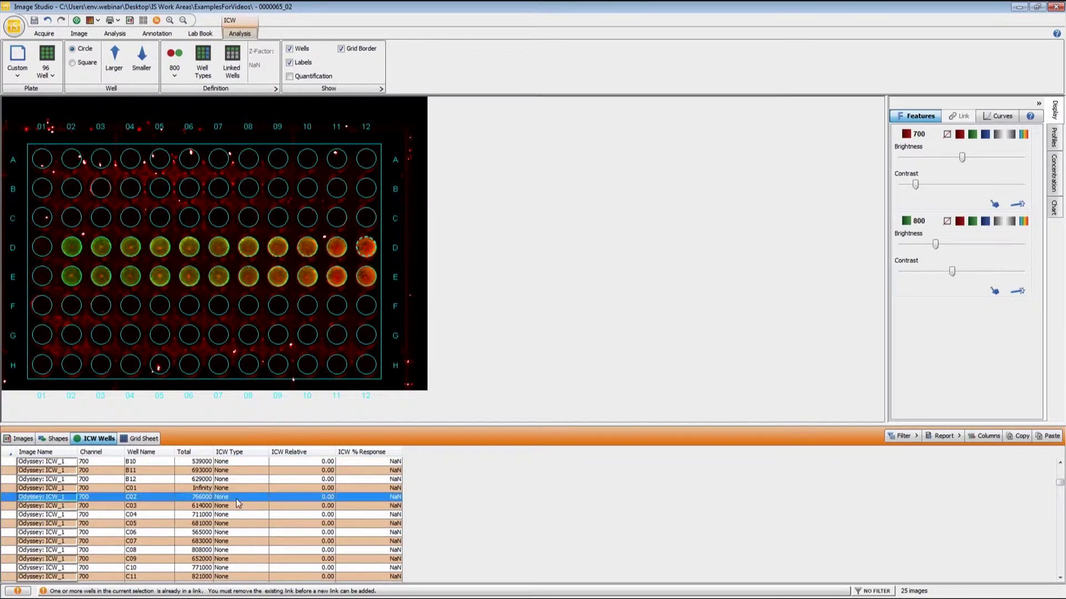
{"action": "right_click", "coordinate": [242, 454]}
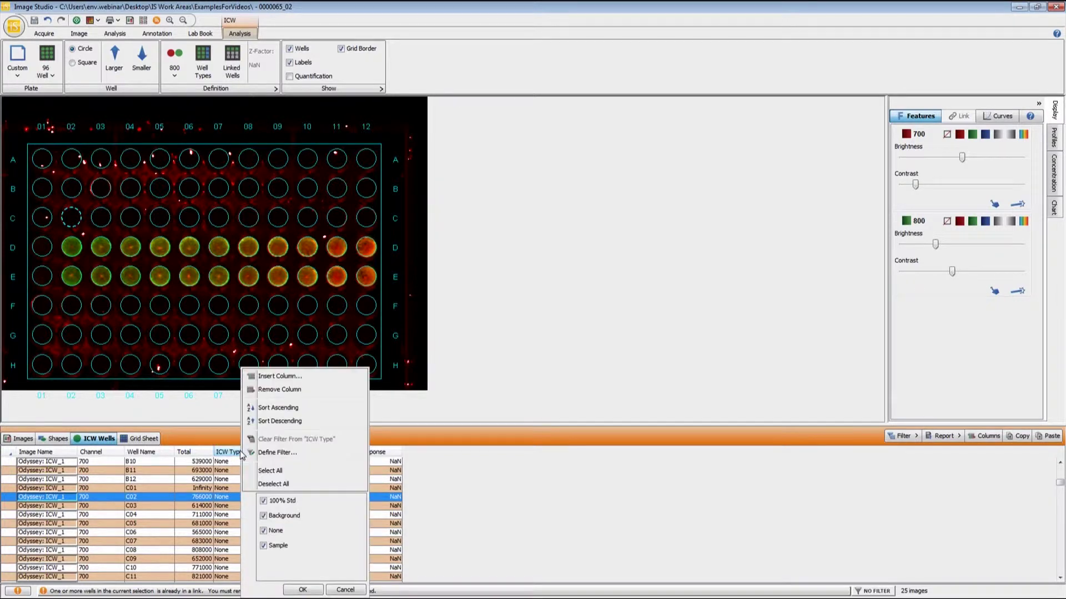
{"action": "left_click", "coordinate": [273, 533]}
{"action": "left_click", "coordinate": [313, 590]}
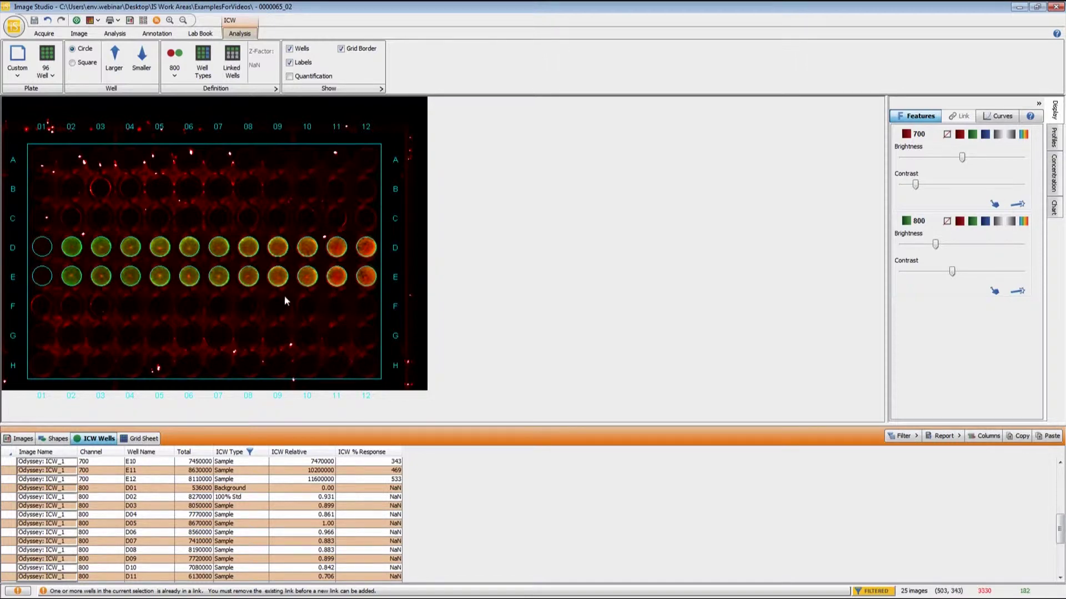
{"action": "scroll", "coordinate": [242, 531], "scroll_direction": "up", "scroll_amount": 3}
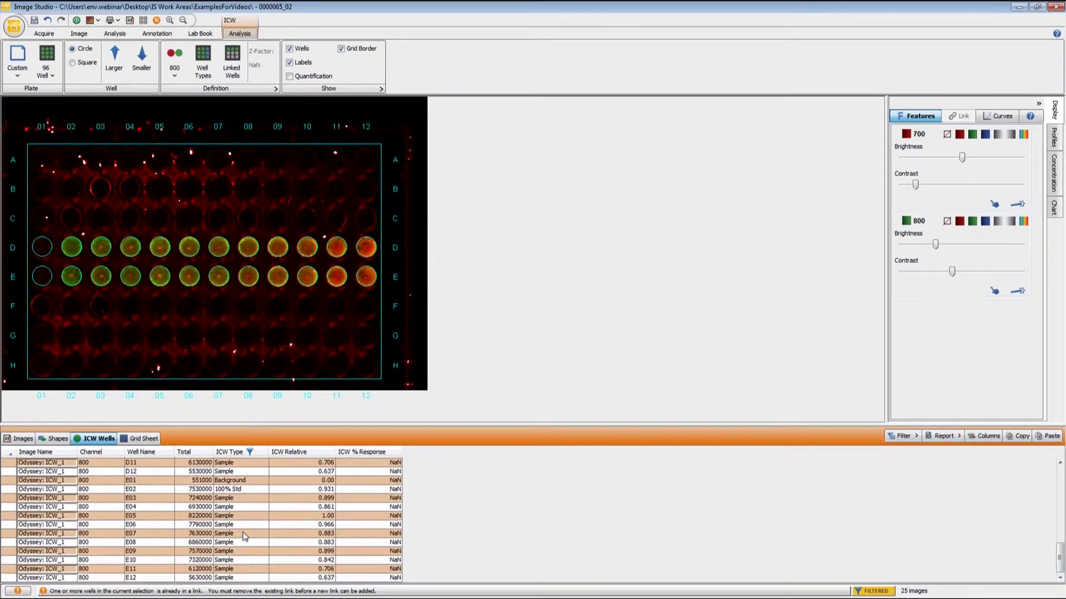
{"action": "scroll", "coordinate": [242, 532], "scroll_direction": "down", "scroll_amount": 4}
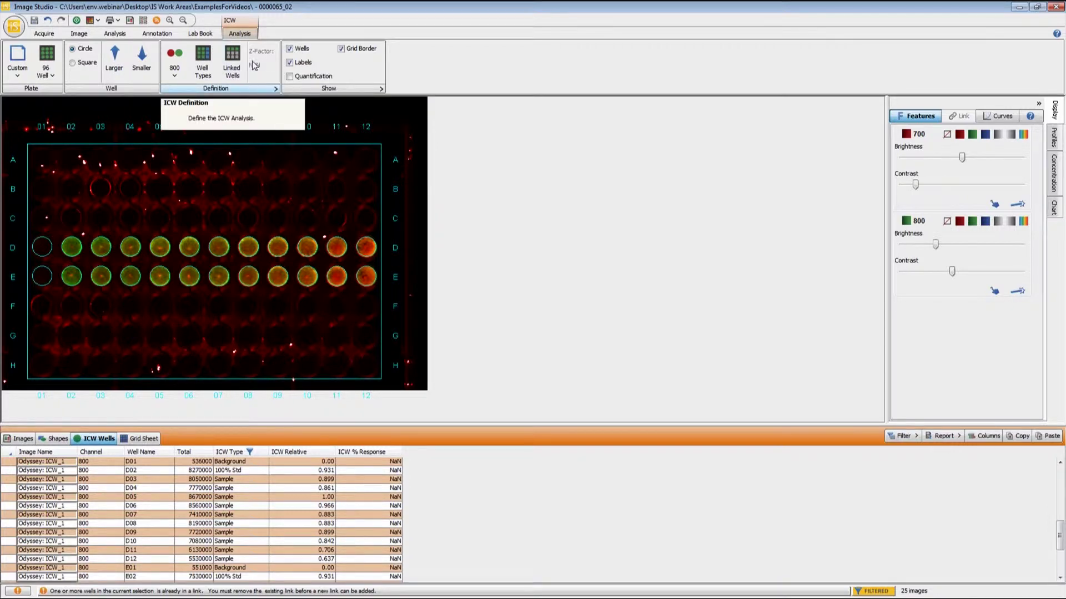
Enable Z-Factor Analysis in the well type definition and assign wells D01 and E01 as Background
{"action": "mouse_move", "coordinate": [255, 68]}
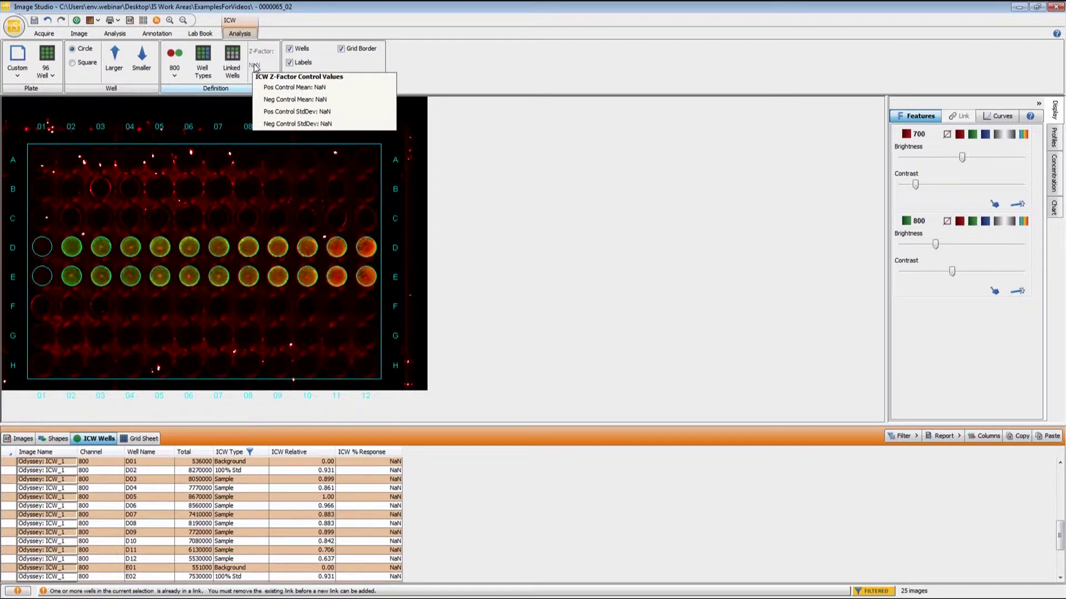
{"action": "left_click", "coordinate": [198, 67]}
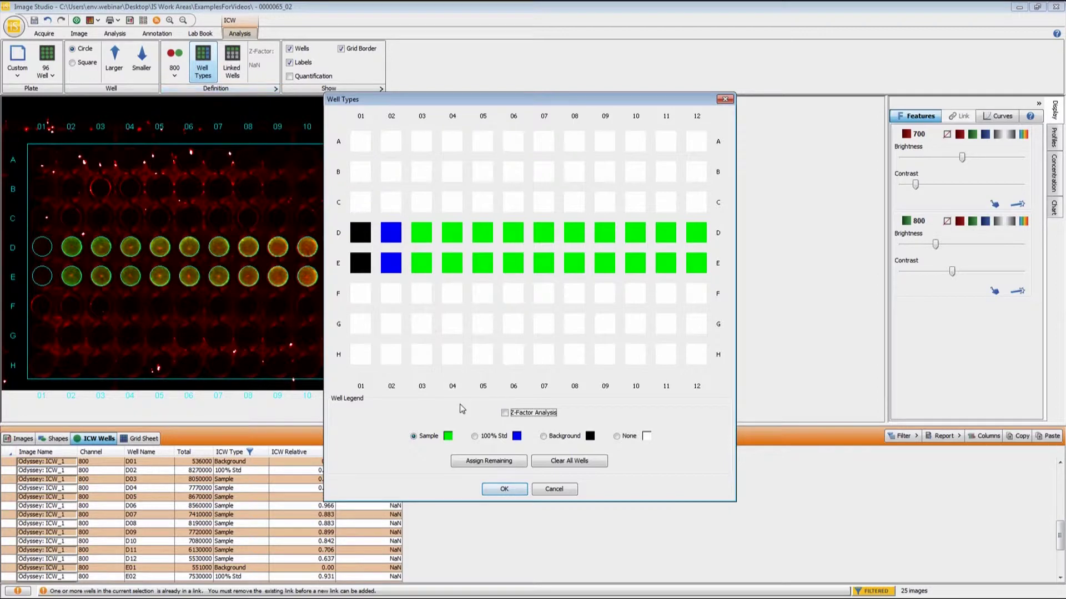
{"action": "left_click", "coordinate": [505, 413]}
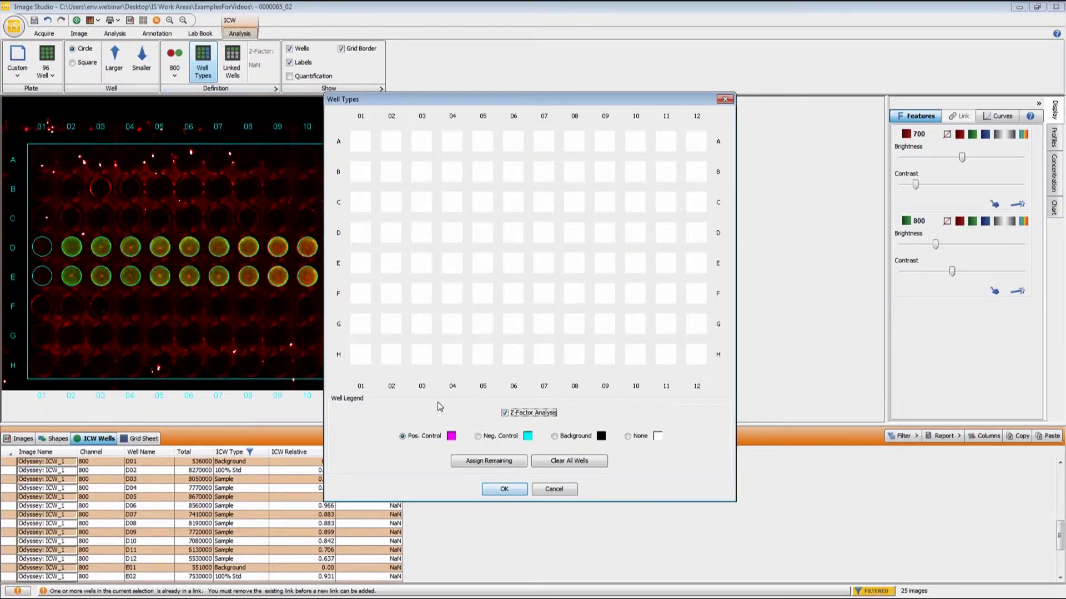
{"action": "left_click", "coordinate": [554, 436]}
{"action": "left_click_drag", "start_coordinate": [354, 227], "coordinate": [369, 271]}
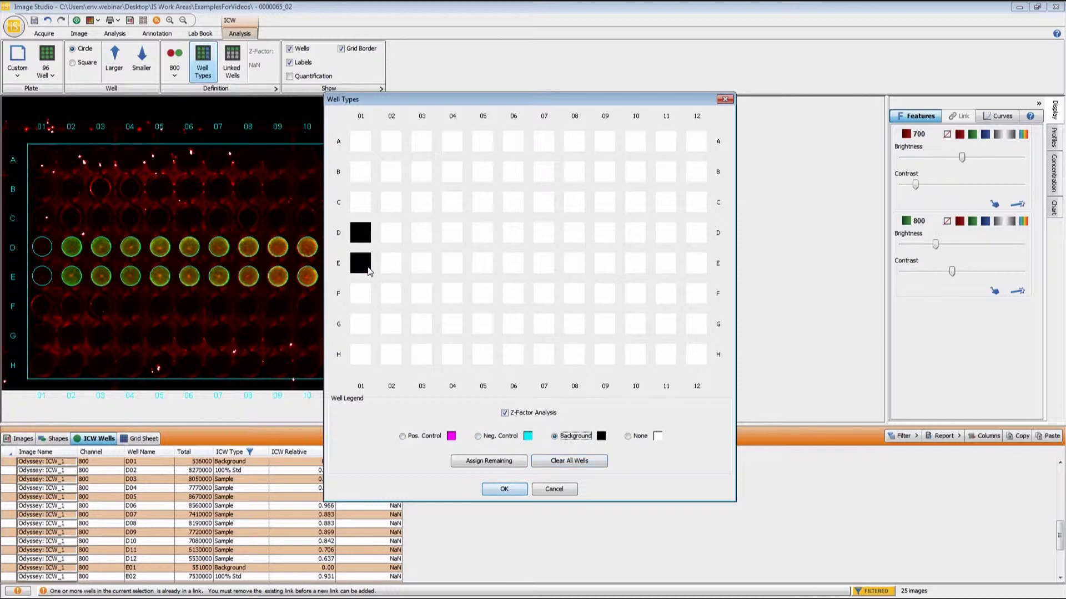
Assign D02 and E02 as Neg. Control and D12 and E12 as Pos. Control, and apply the Z-Factor well types
{"action": "left_click", "coordinate": [479, 438]}
{"action": "left_click_drag", "start_coordinate": [386, 235], "coordinate": [394, 270]}
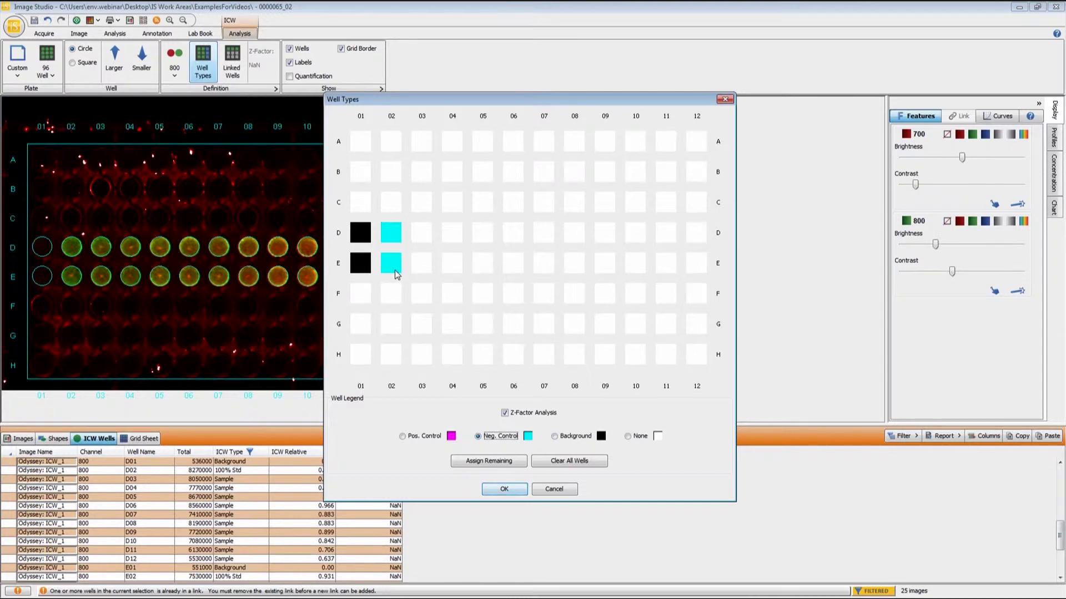
{"action": "left_click", "coordinate": [402, 437]}
{"action": "left_click_drag", "start_coordinate": [701, 231], "coordinate": [702, 272]}
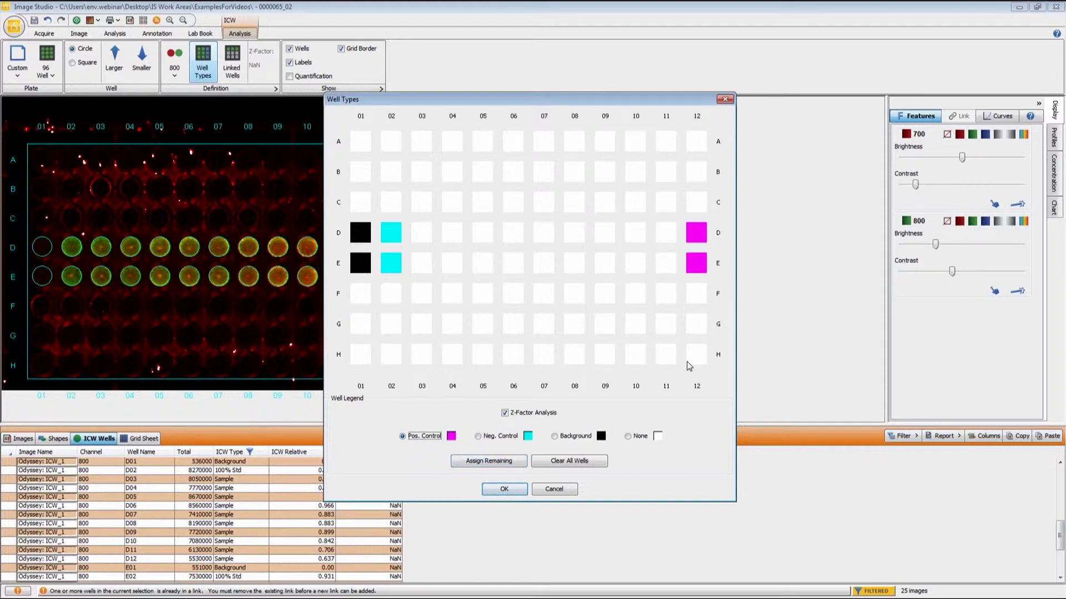
{"action": "left_click", "coordinate": [503, 489]}
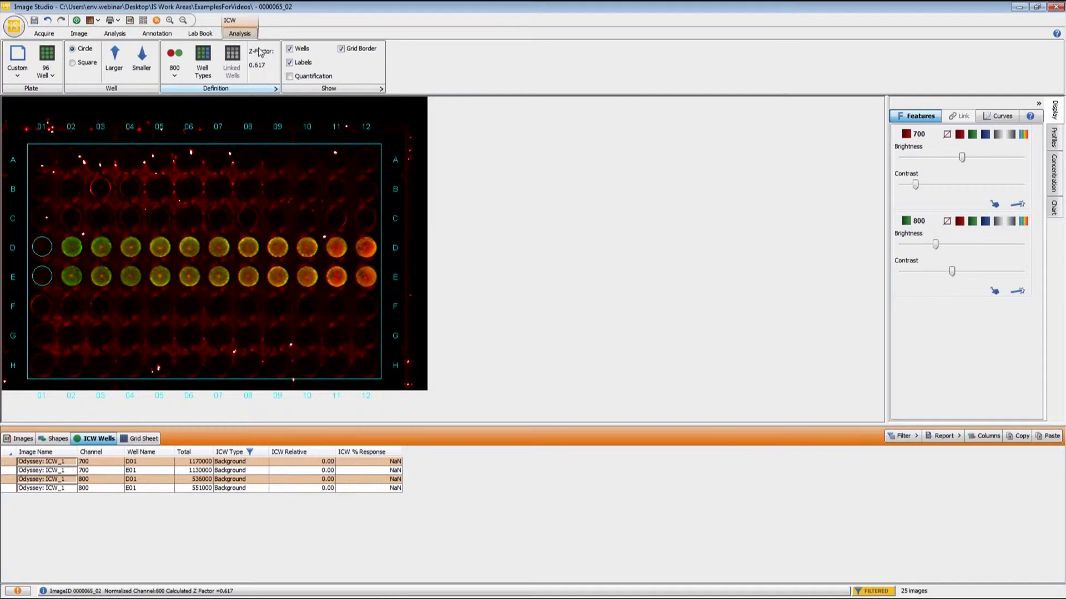
Review the separate analysis and source column options in the Expanded ICW Definition without applying any change
{"action": "left_click", "coordinate": [275, 89]}
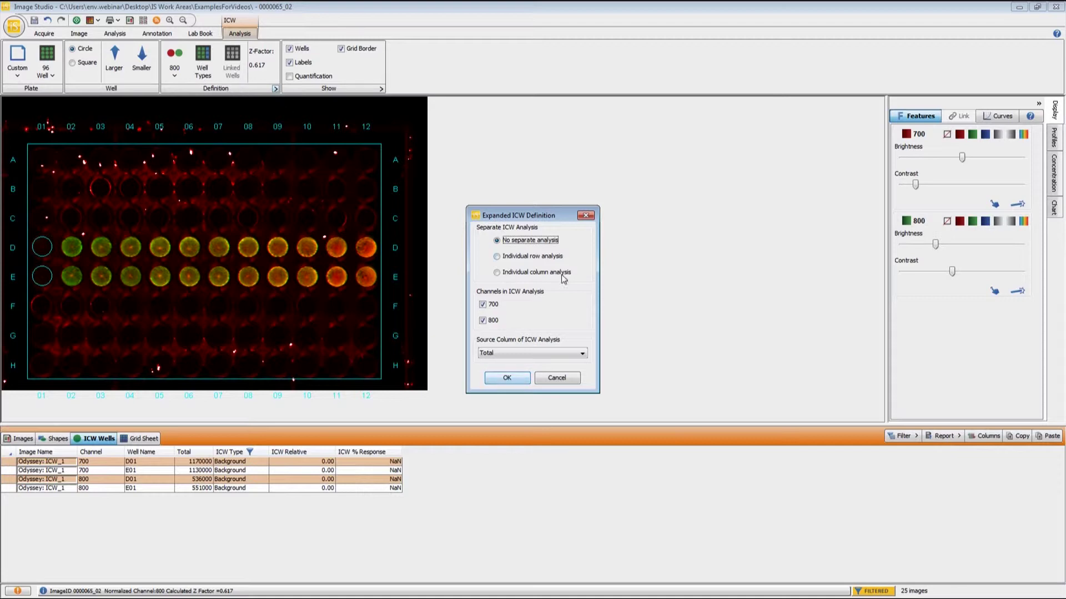
{"action": "left_click", "coordinate": [541, 258]}
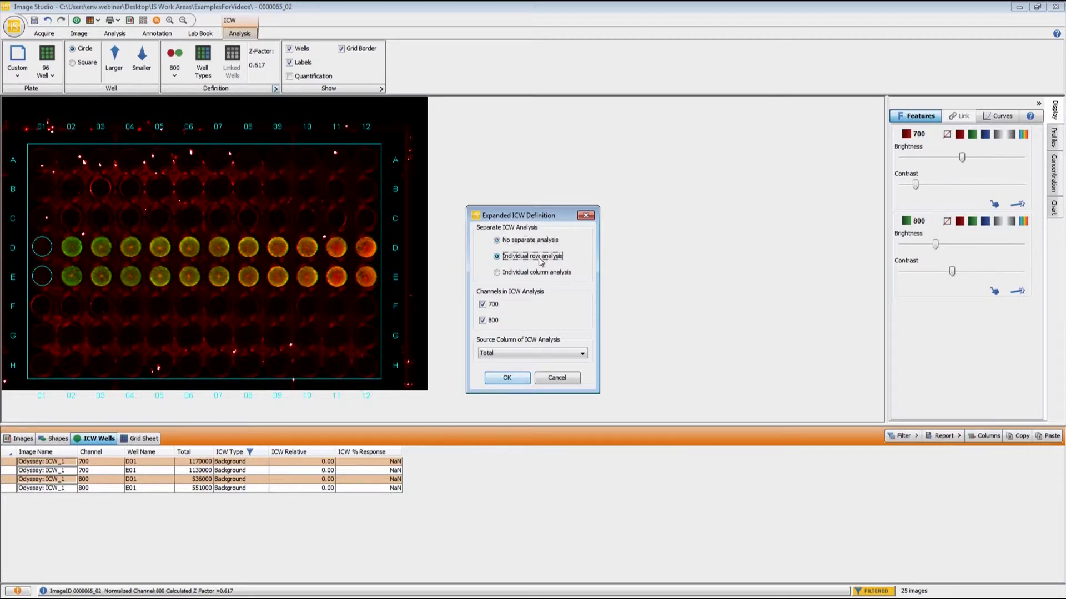
{"action": "left_click", "coordinate": [537, 278]}
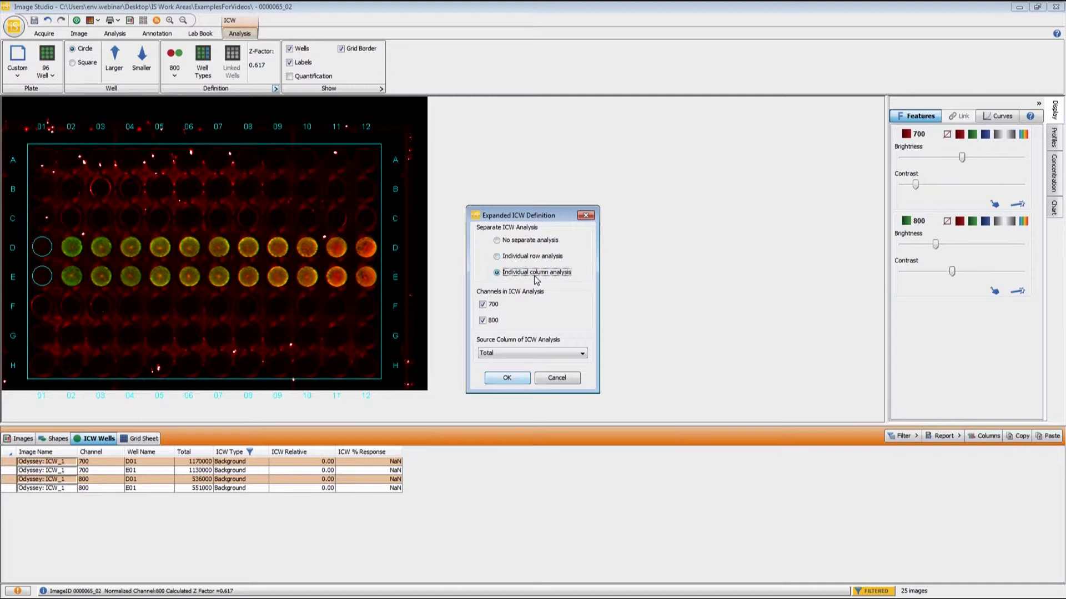
{"action": "left_click", "coordinate": [531, 242]}
{"action": "left_click", "coordinate": [535, 355]}
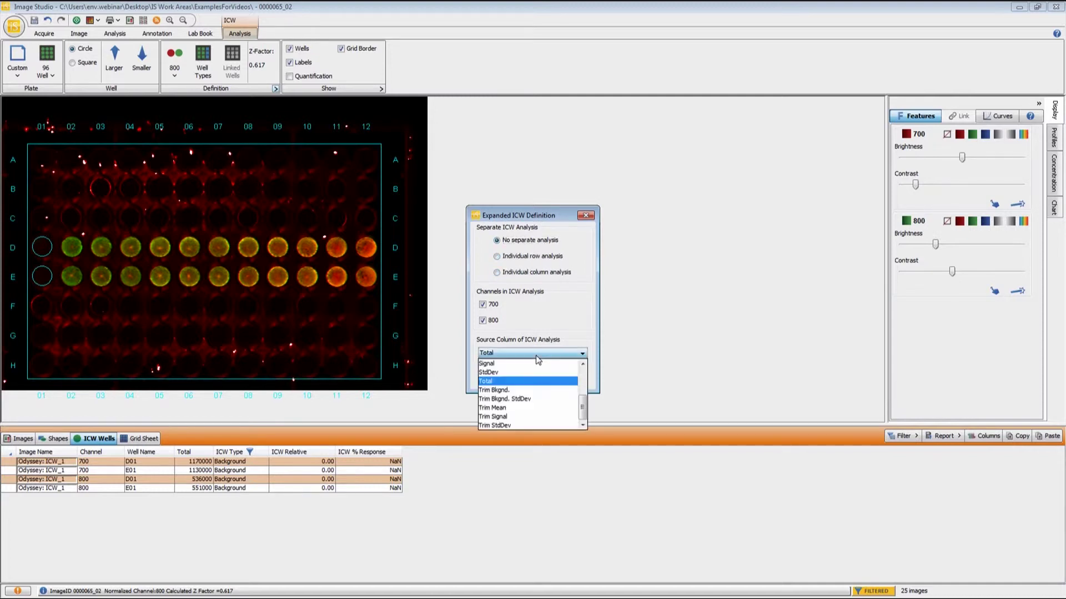
{"action": "left_click", "coordinate": [498, 383]}
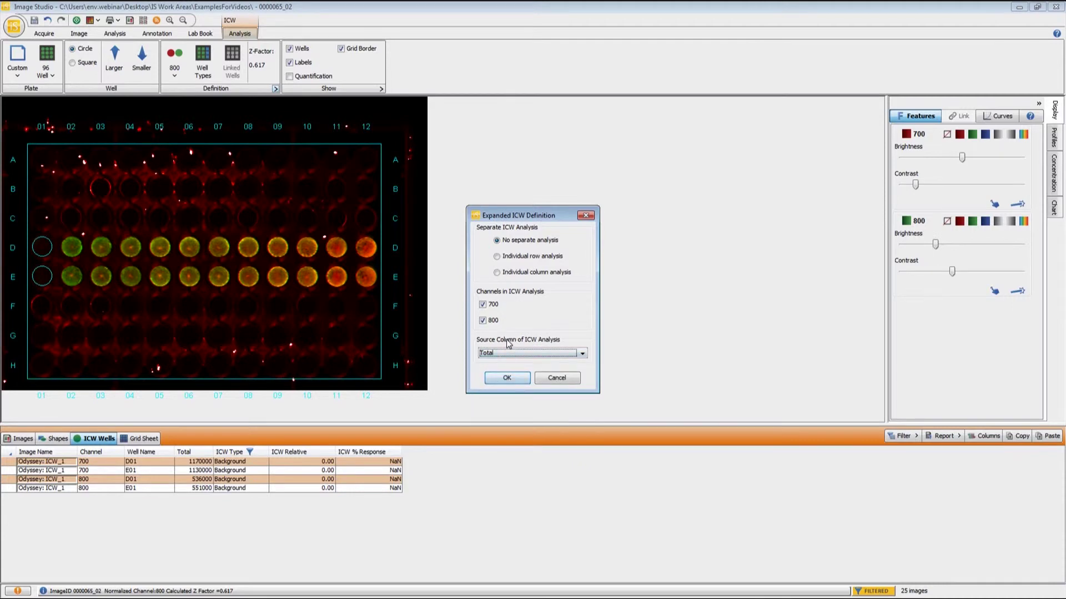
{"action": "left_click", "coordinate": [555, 379]}
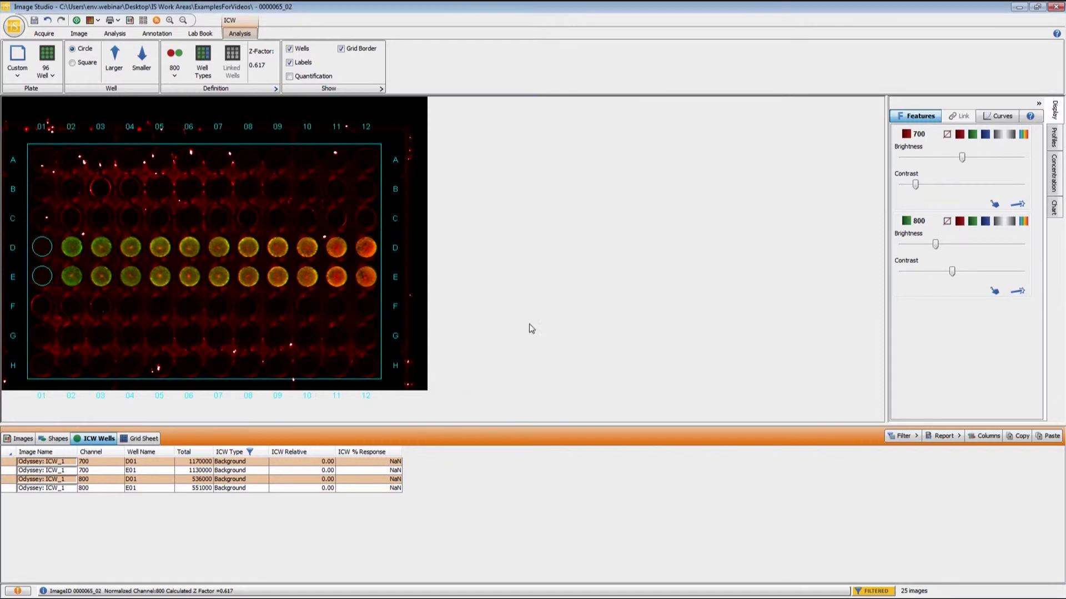
Look through the available Display Quantification Value choices in the ICW wells show options
{"action": "left_click", "coordinate": [380, 91]}
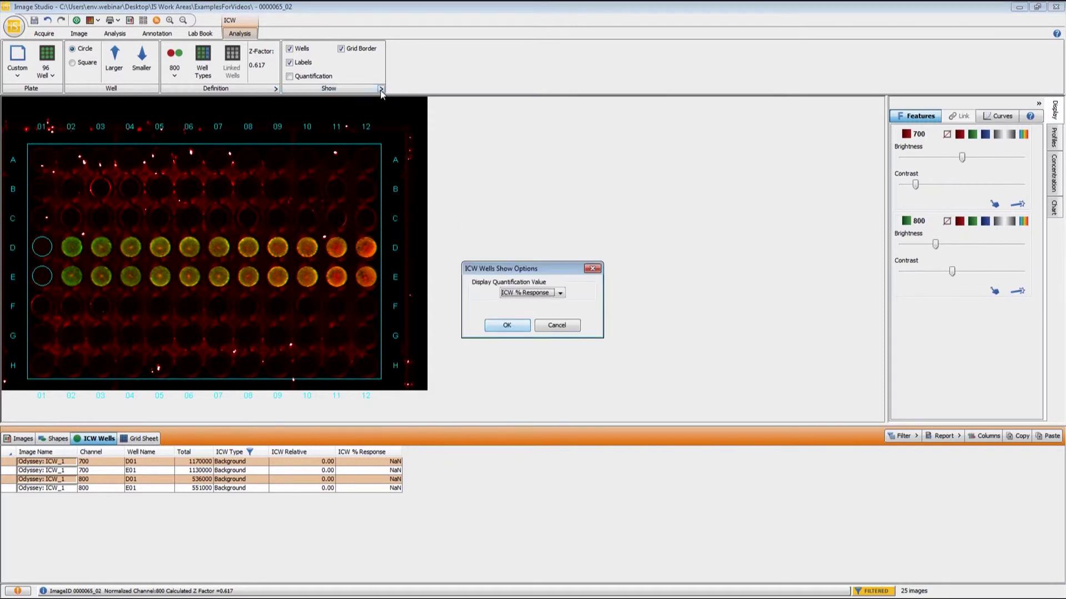
{"action": "left_click", "coordinate": [562, 295]}
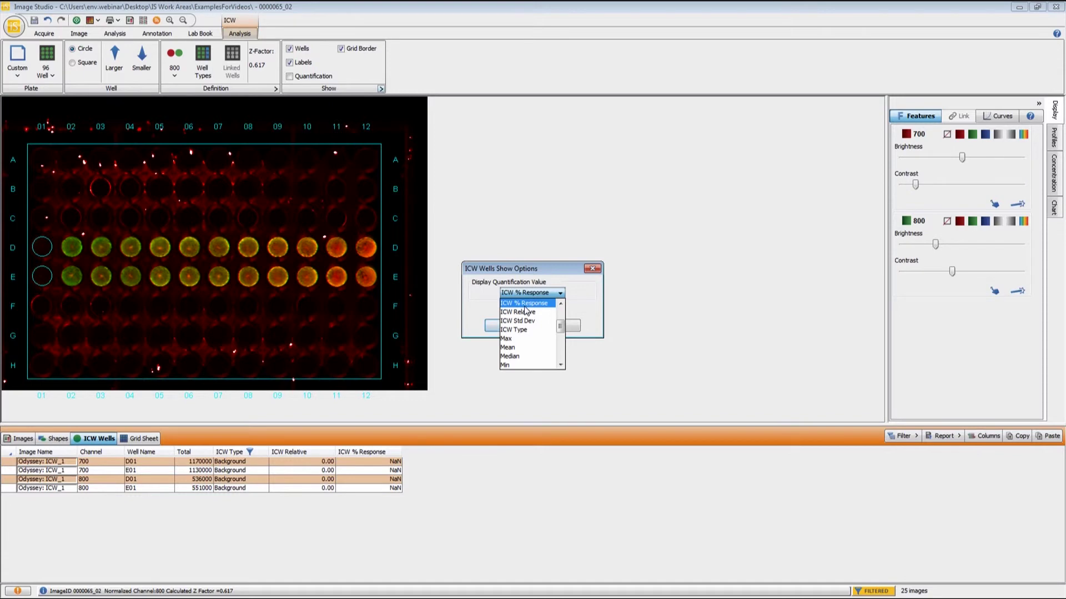
{"action": "left_click_drag", "start_coordinate": [561, 326], "coordinate": [560, 343]}
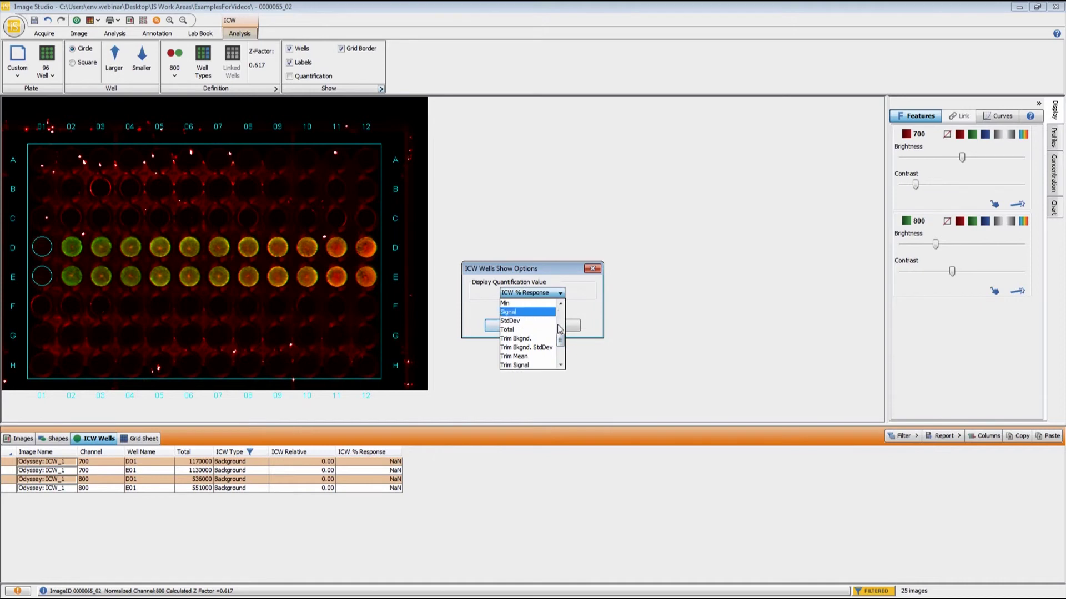
{"action": "left_click", "coordinate": [571, 317]}
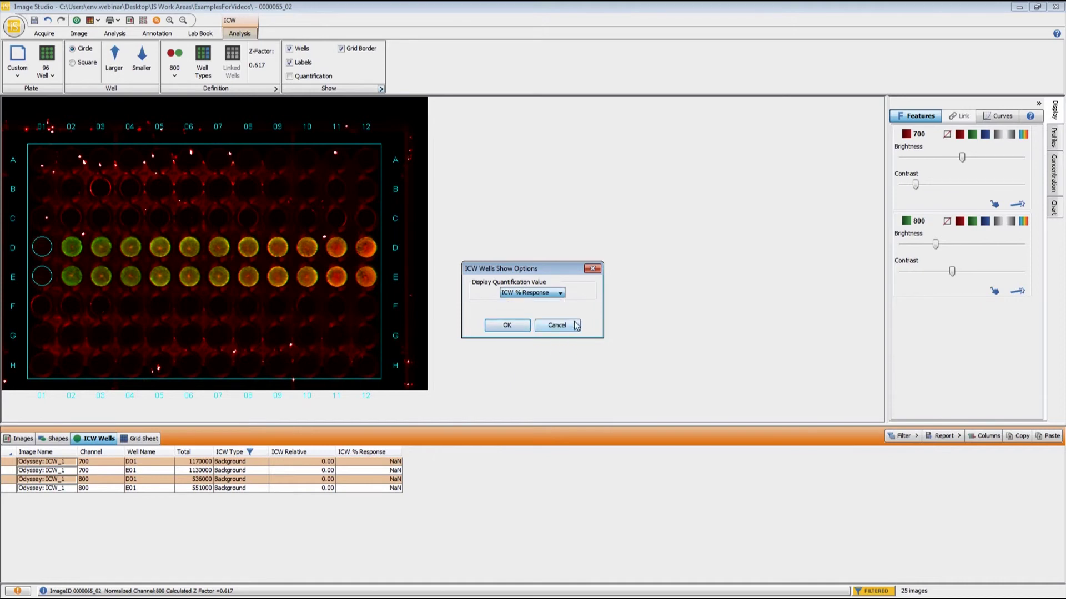